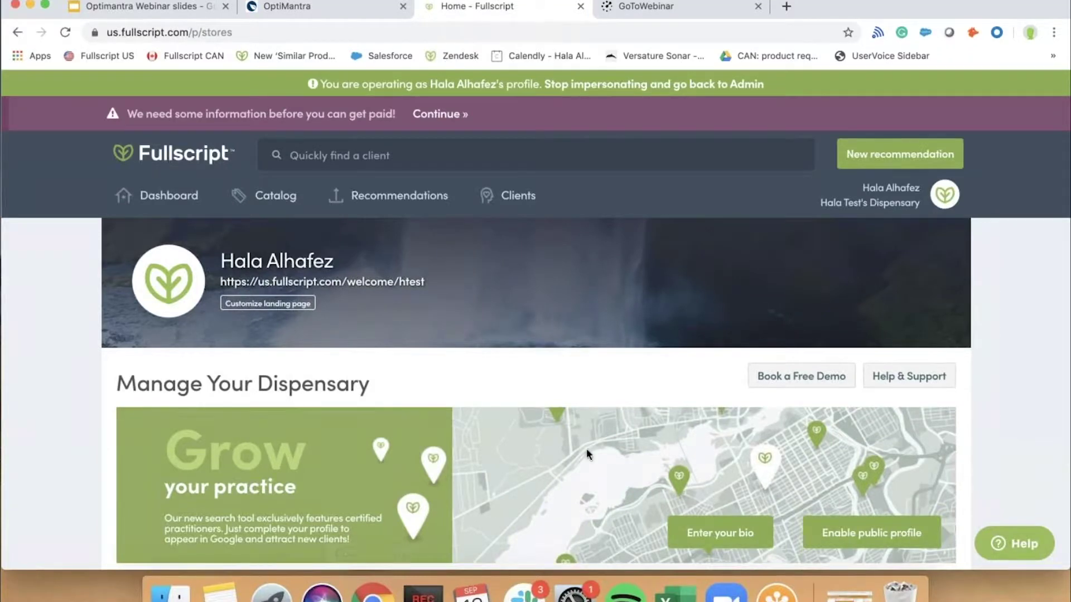
- Open the Integrations section of the dispensary settings and select Optimantra as the partner for a new partner key
click(896, 207)
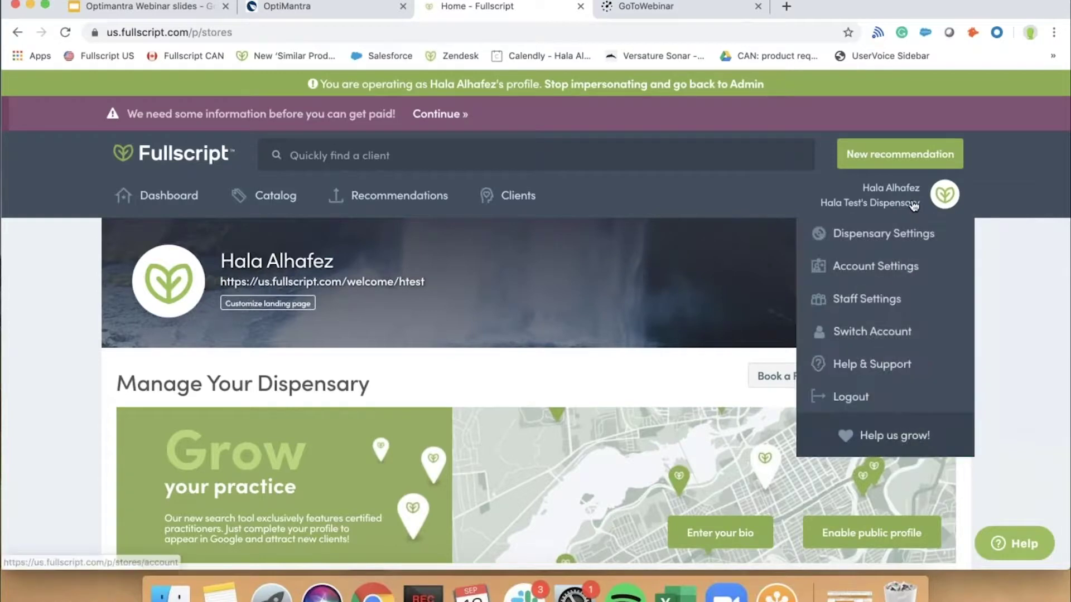
click(920, 240)
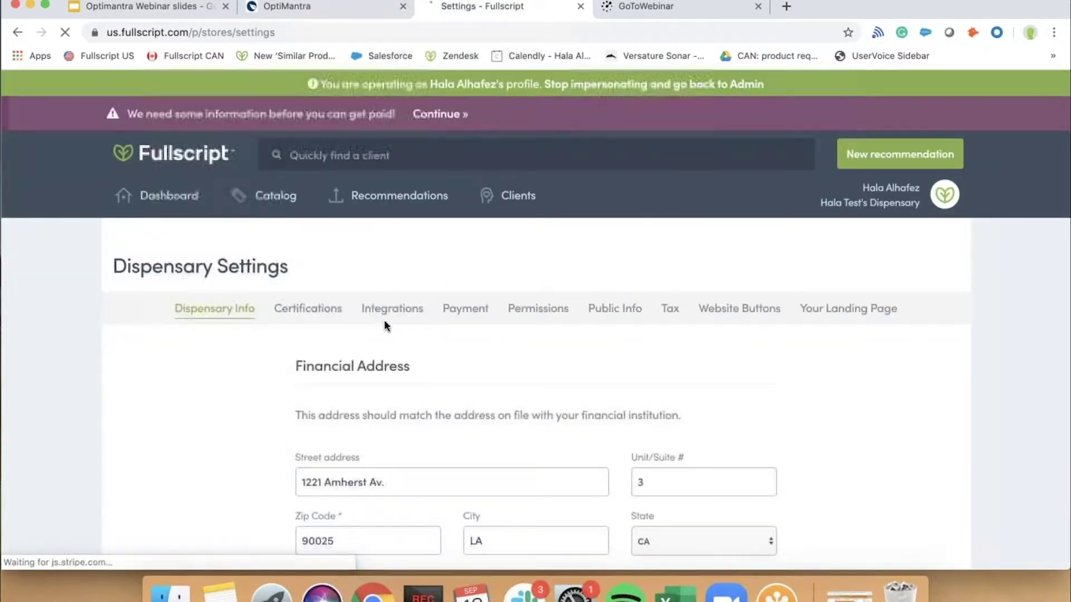
click(391, 312)
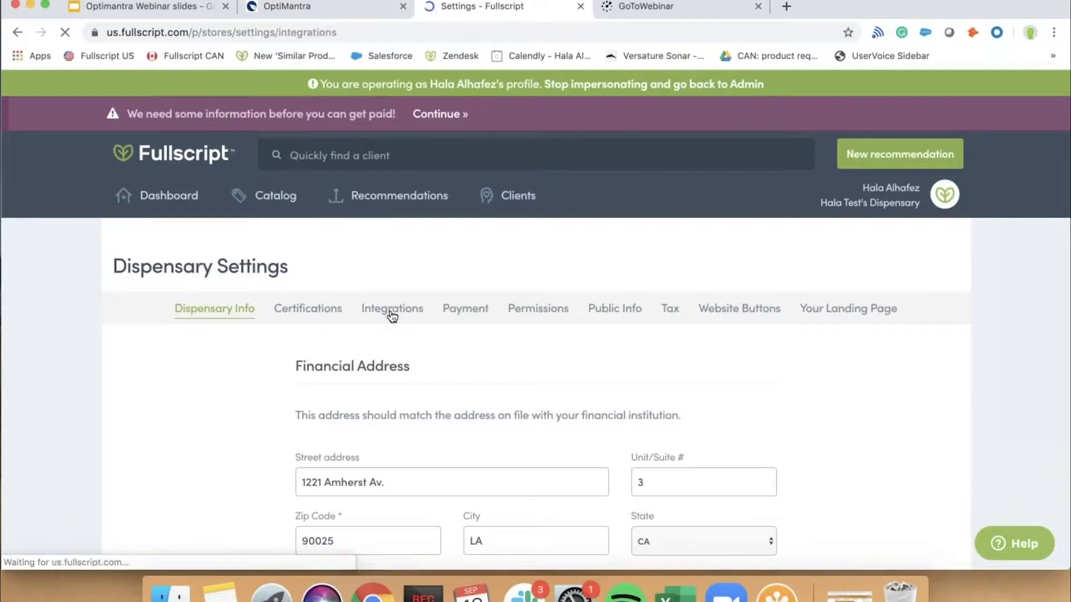
scroll(393, 316, down, 10)
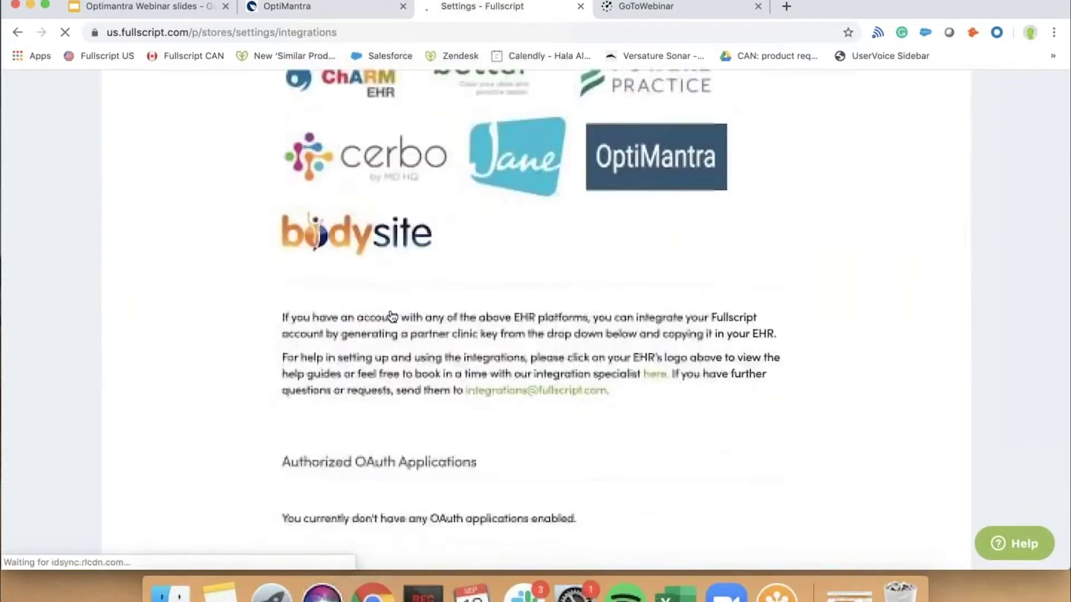
scroll(393, 316, down, 5)
click(451, 314)
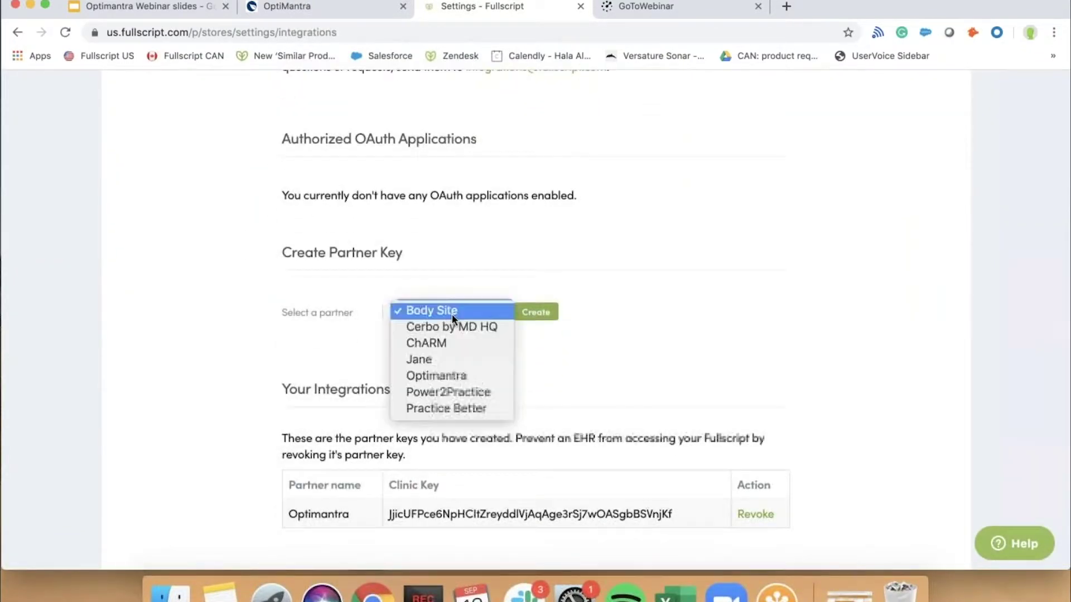
click(450, 376)
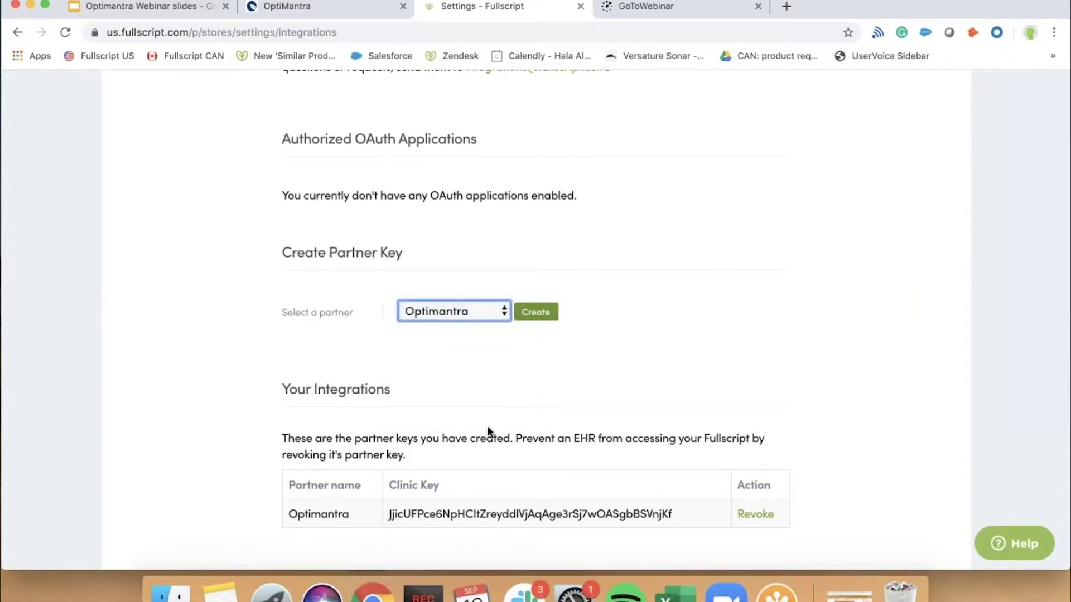
- Copy the clinic key of the Optimantra entry in the list of created integrations
scroll(487, 426, down, 3)
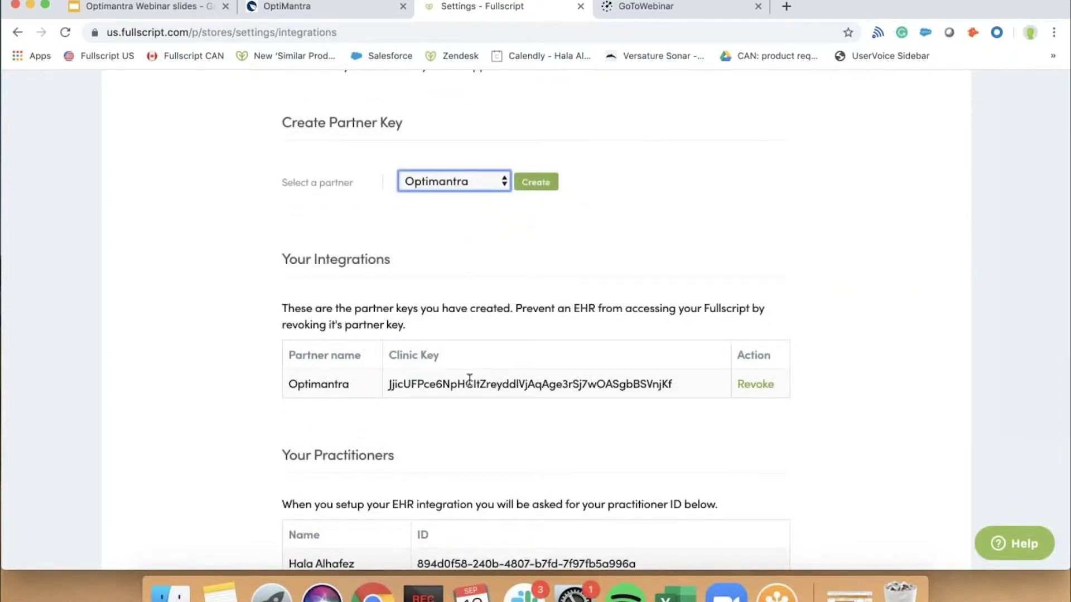
scroll(469, 384, up, 1)
double_click(519, 432)
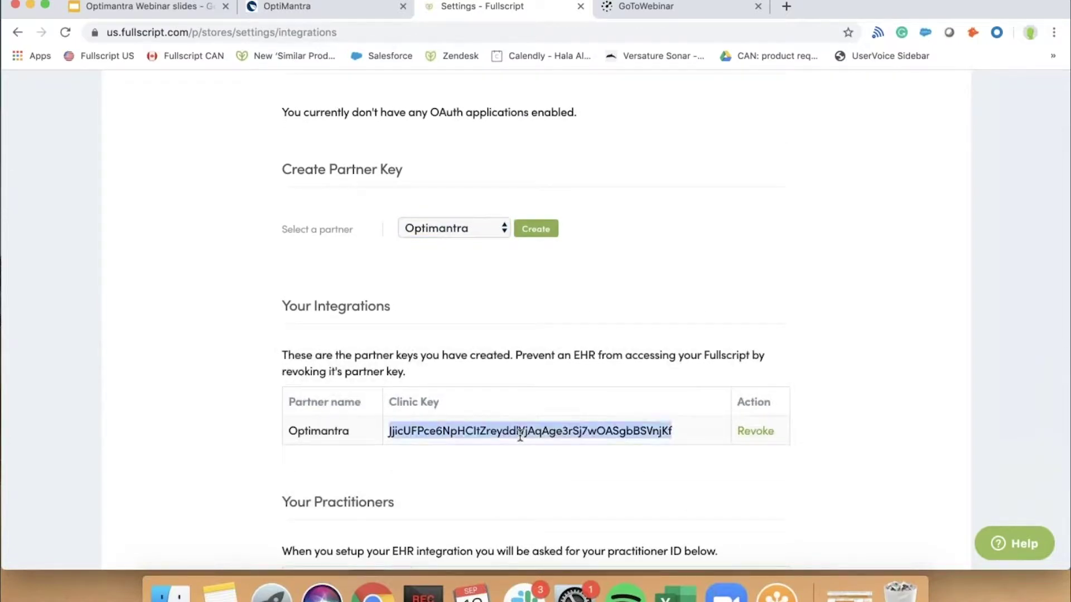
right_click(521, 432)
click(553, 461)
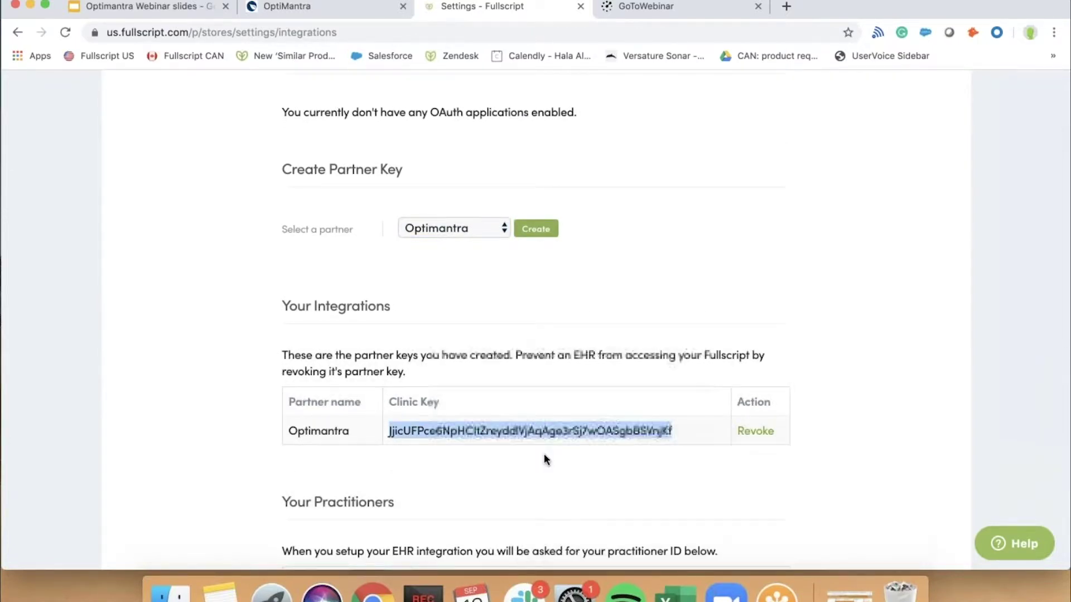
- Switch to OptiMantra and open the Fullscript prescriptions of the first patient in the patient list
click(321, 17)
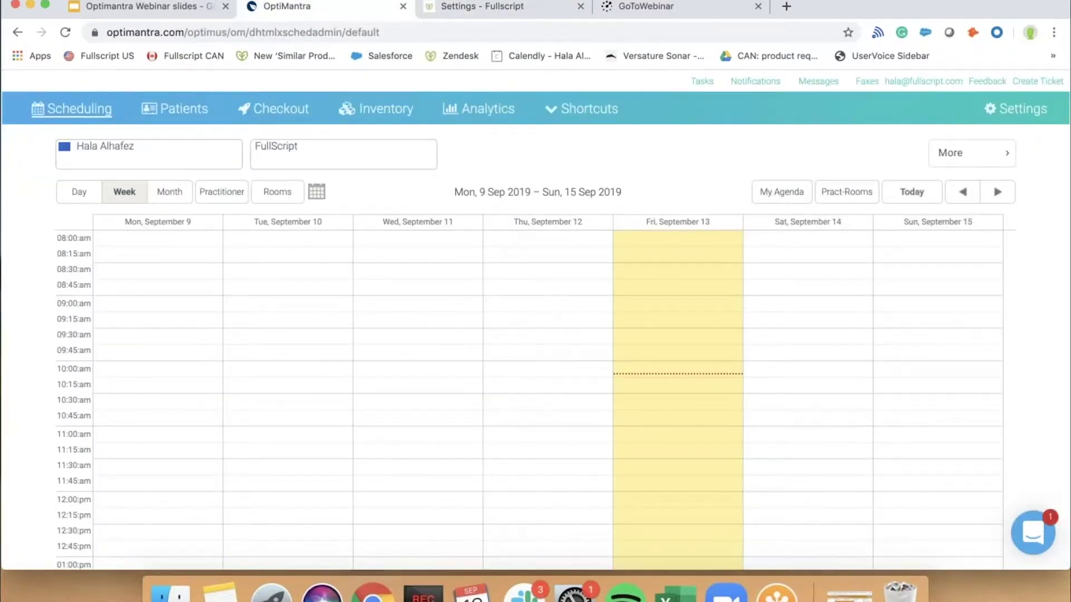
click(178, 111)
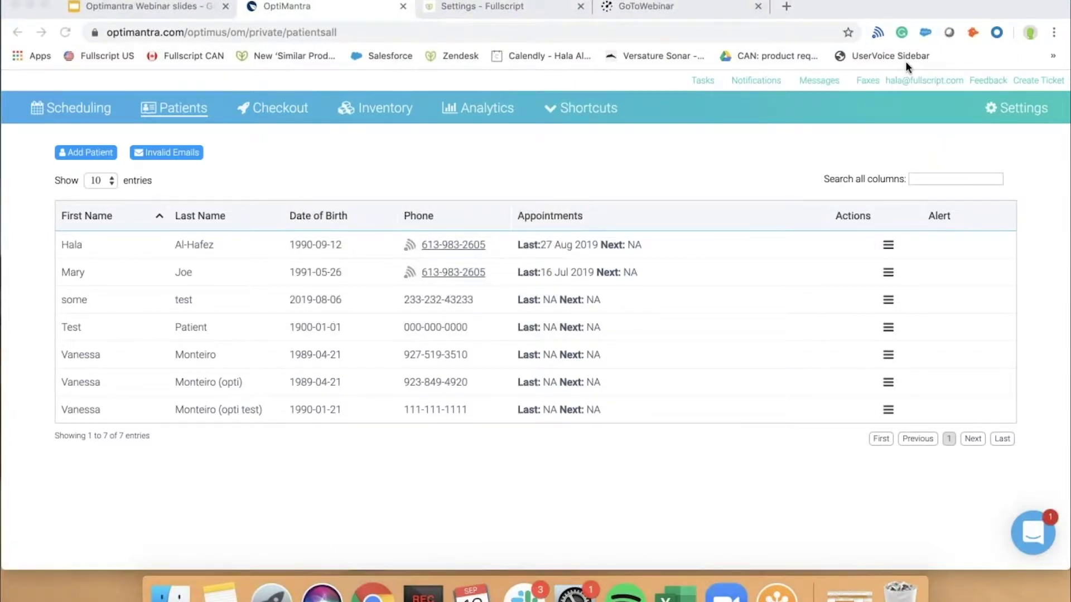
click(887, 246)
click(888, 246)
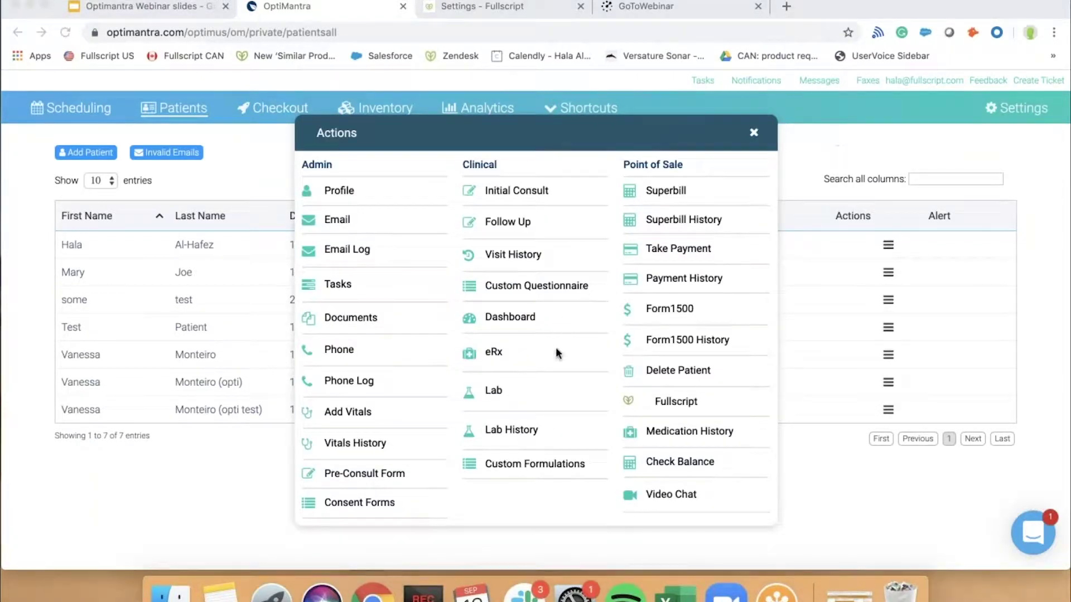
click(673, 402)
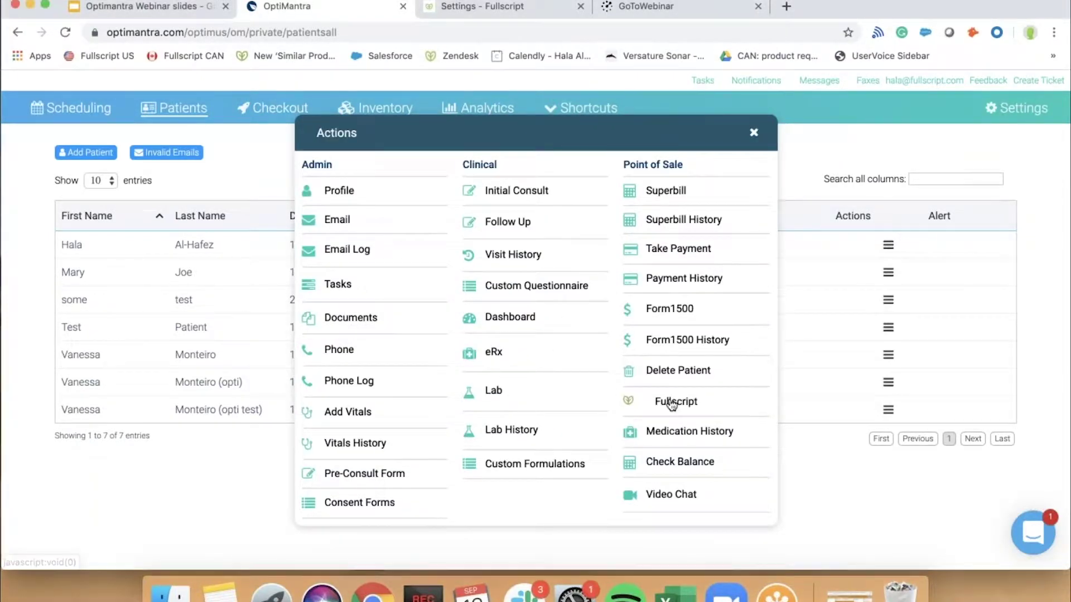
click(672, 405)
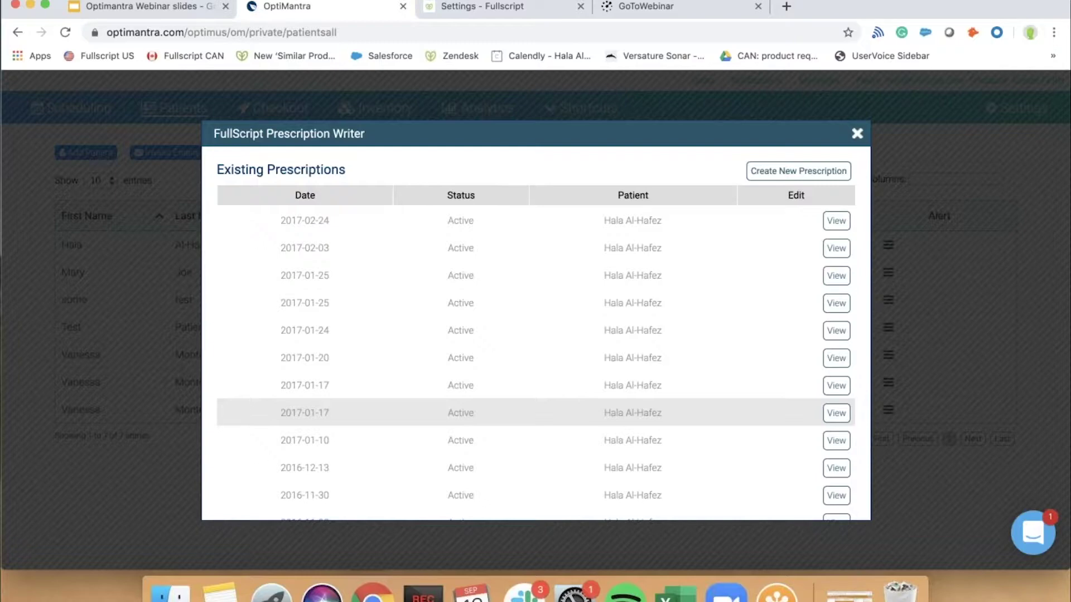
- Look through the patient's existing Fullscript prescriptions down to the most recent ones, and close the prescription writer
scroll(520, 271, down, 3)
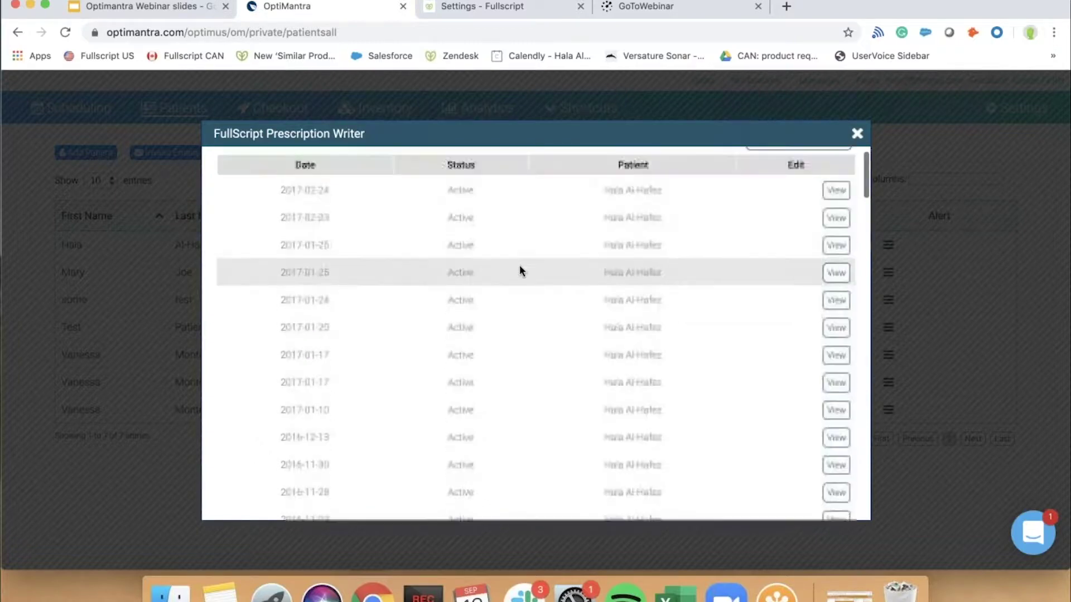
scroll(519, 269, down, 5)
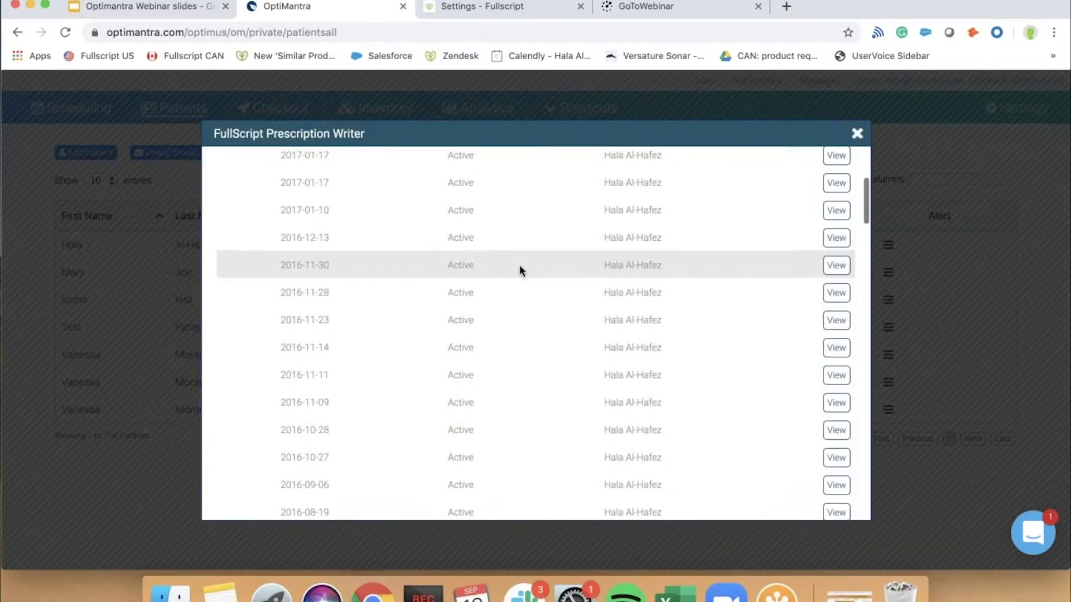
scroll(519, 266, down, 7)
scroll(519, 265, down, 20)
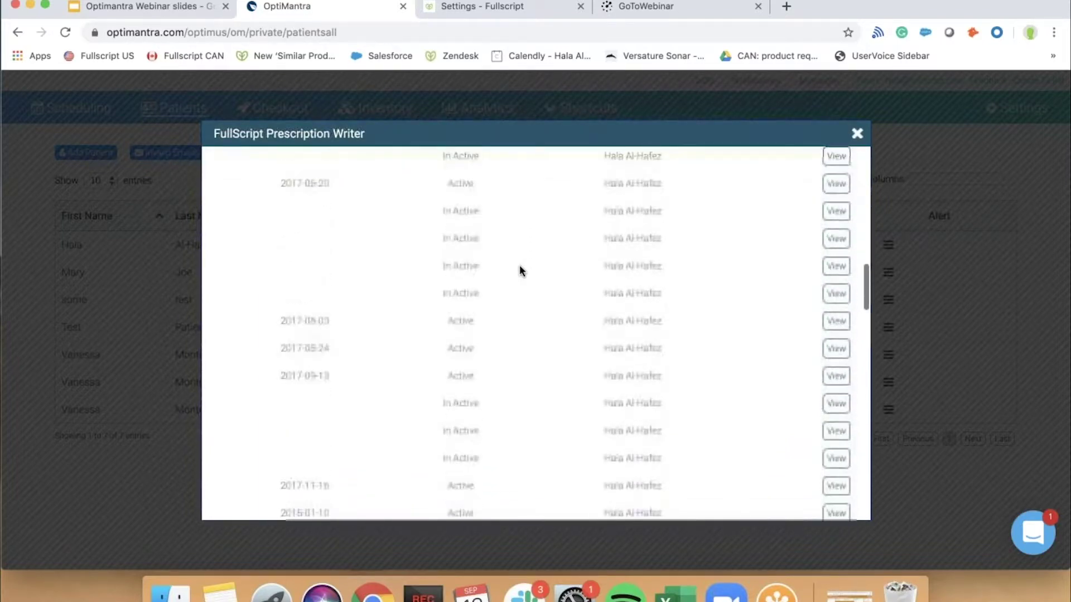
scroll(520, 265, down, 10)
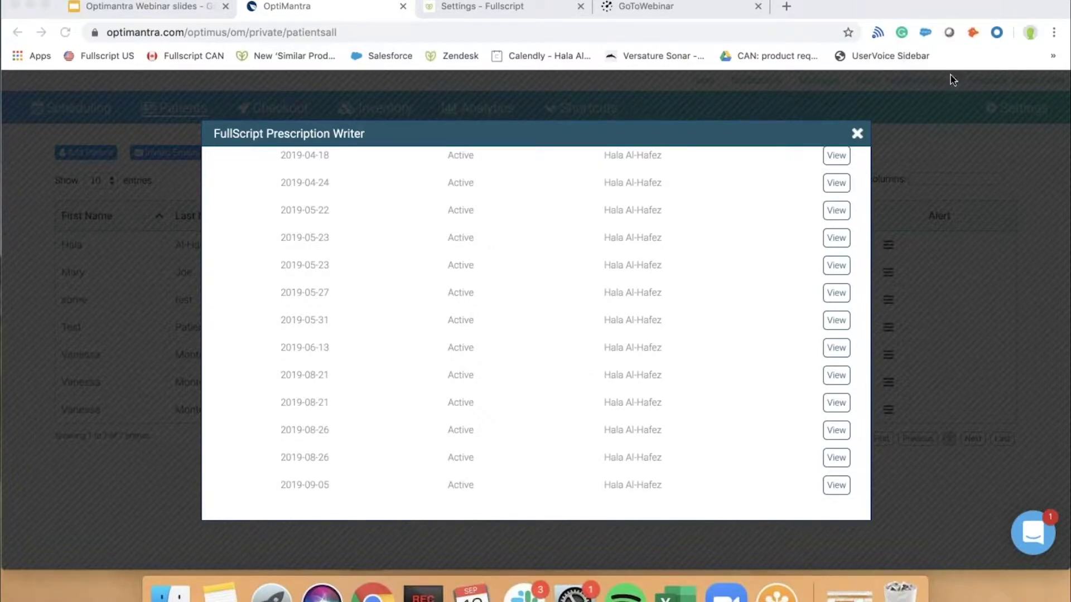
scroll(547, 318, up, 3)
scroll(547, 318, down, 3)
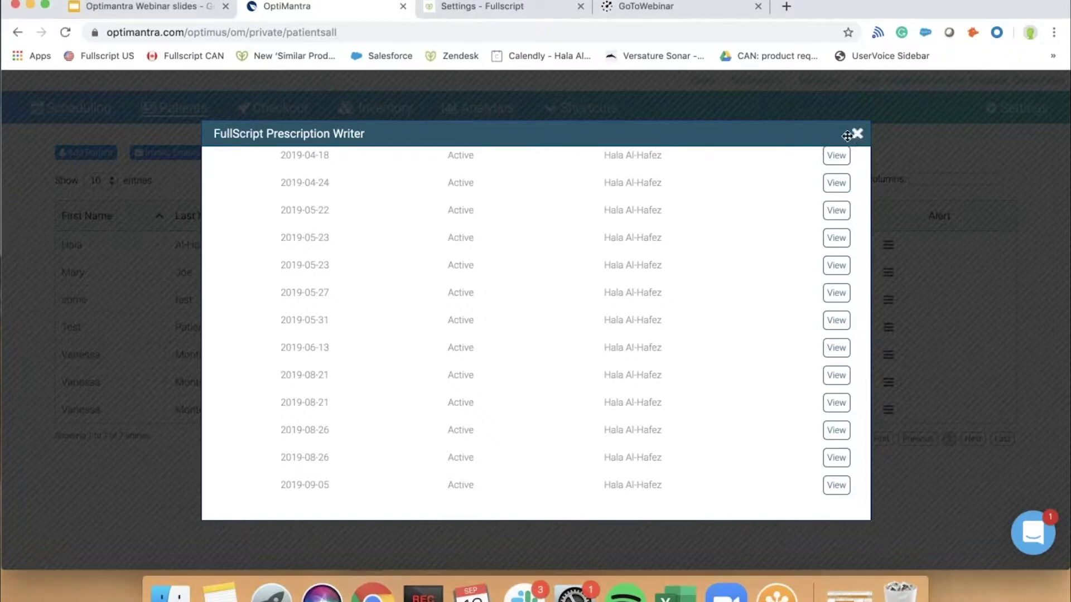
click(855, 134)
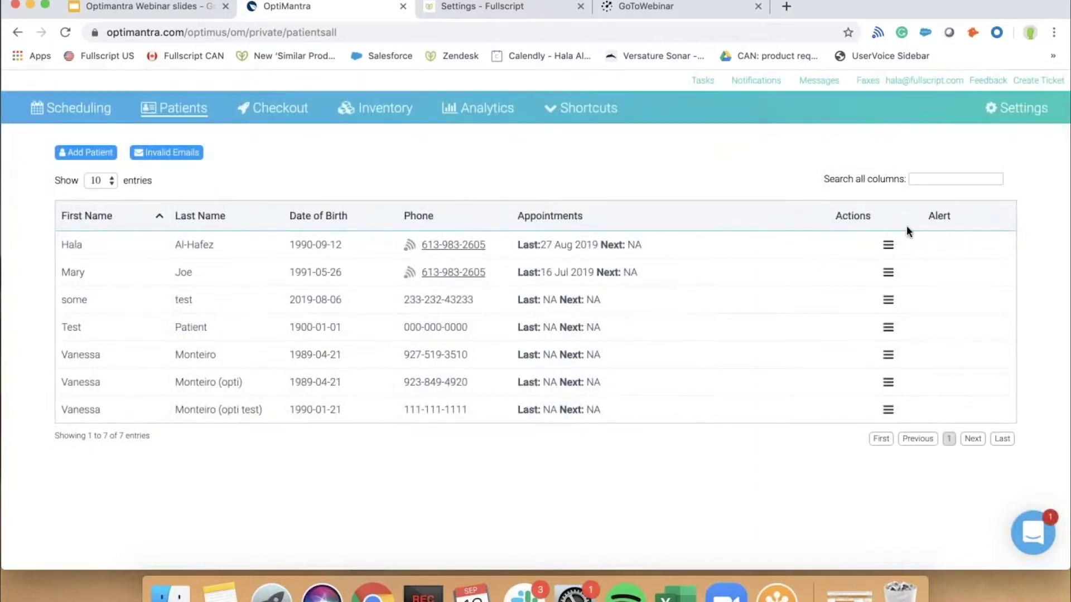
- Start a follow-up consult for the first listed patient and expand its Plan (Practitioner Recommendations) section
click(887, 246)
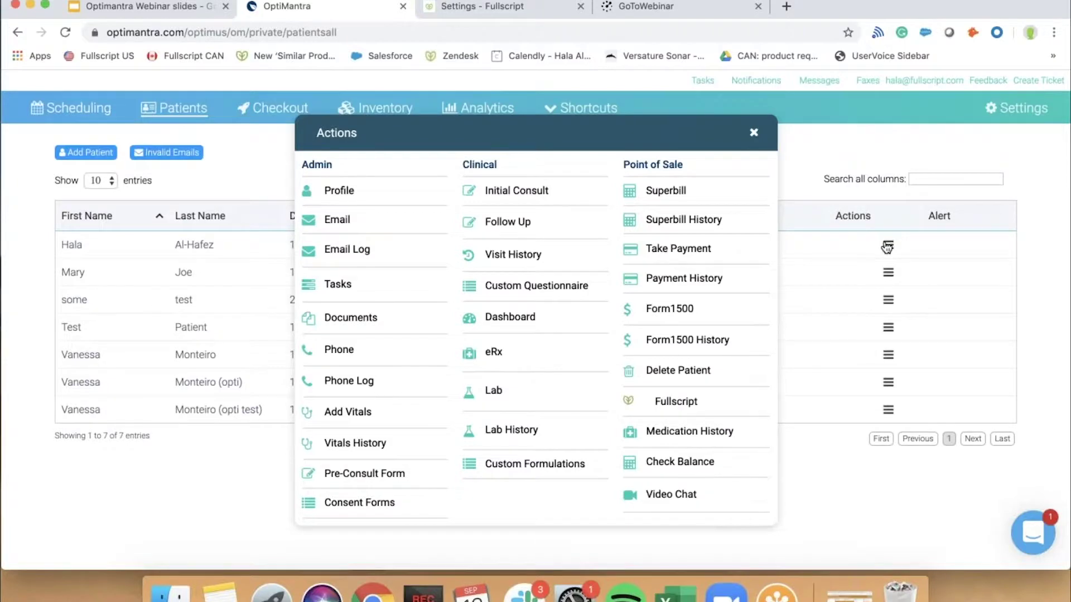
click(507, 223)
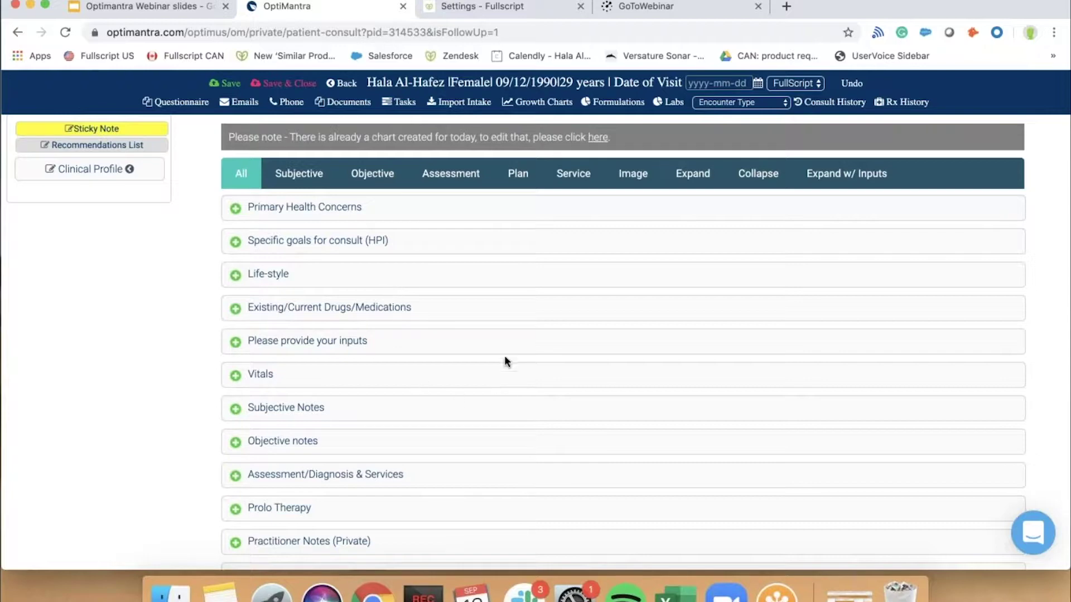
scroll(459, 310, down, 3)
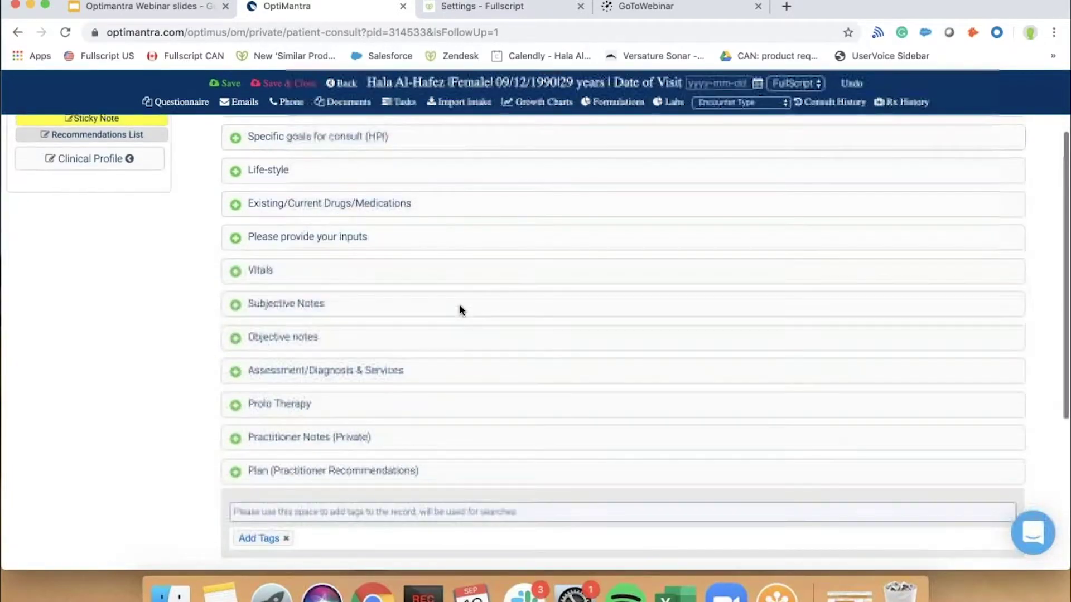
scroll(459, 310, down, 2)
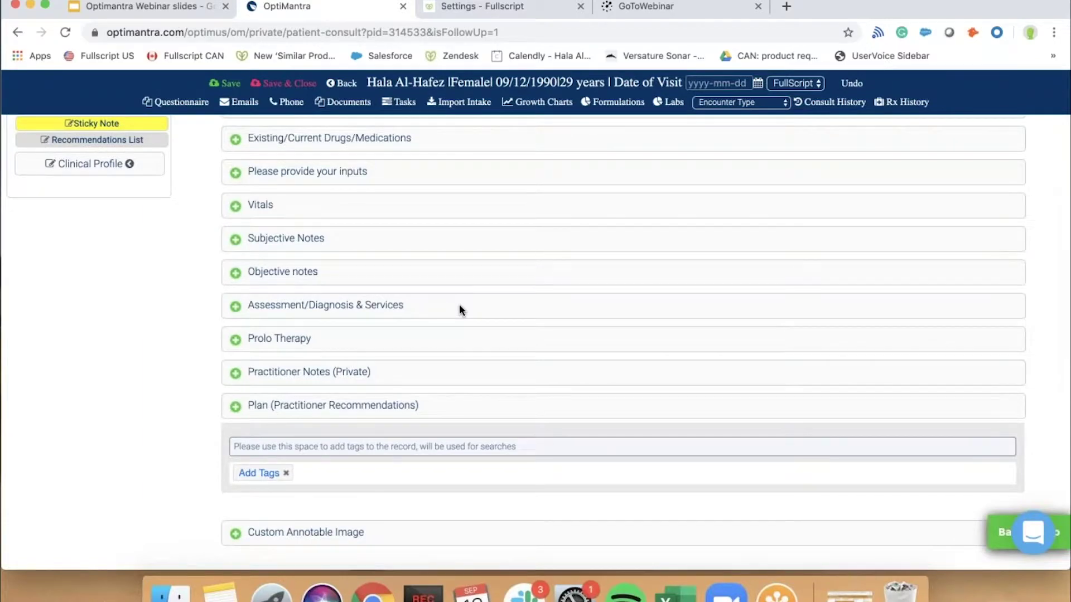
scroll(459, 310, down, 2)
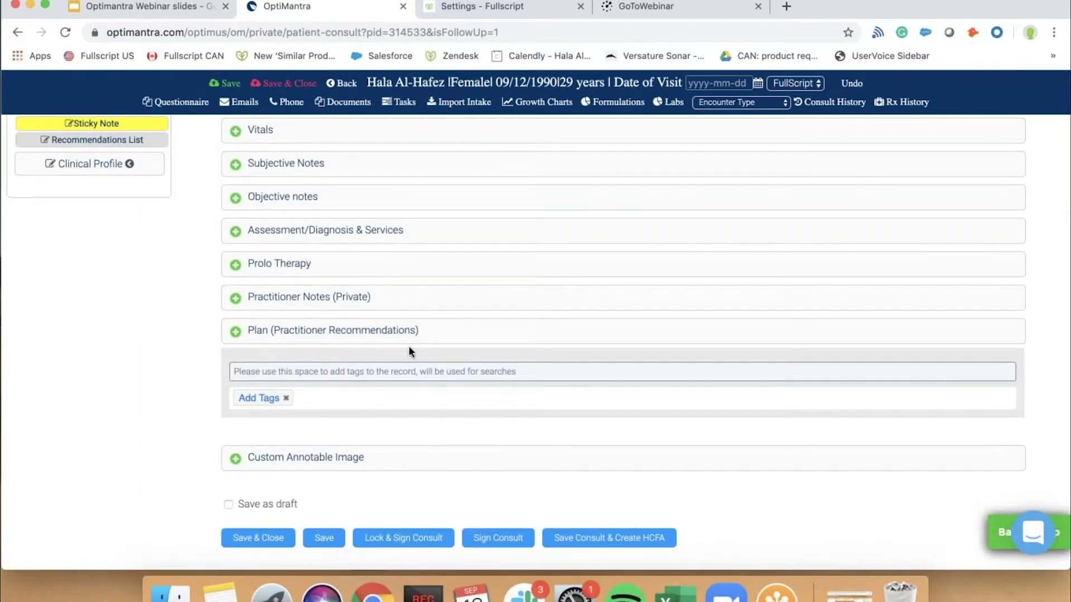
scroll(483, 349, down, 1)
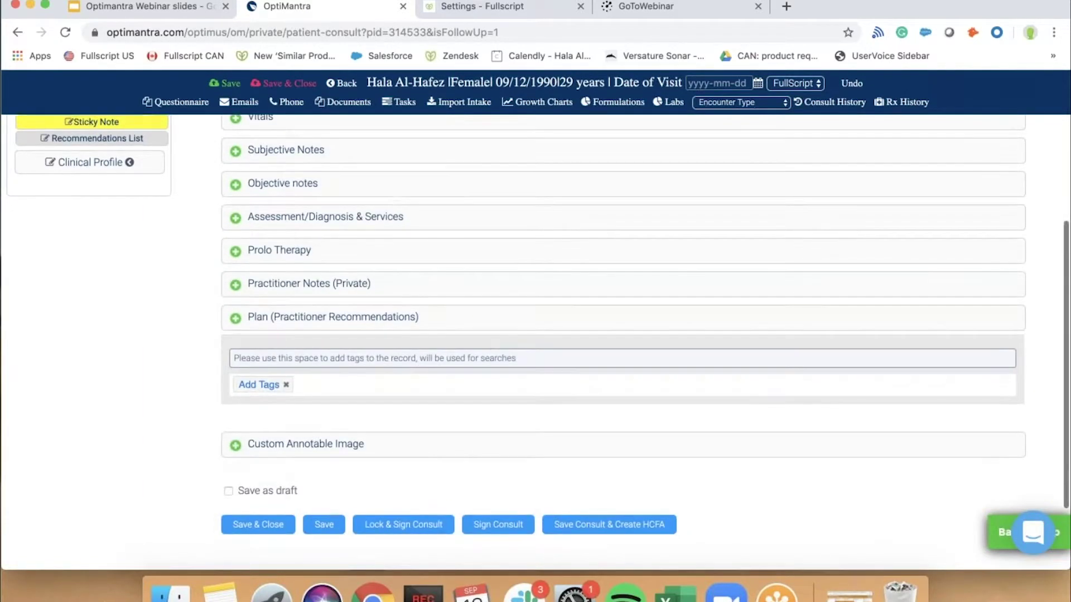
click(235, 318)
- Open the Fullscript prescription writer from the consult's plan and view the prescription dated 2019-09-05
scroll(238, 324, down, 5)
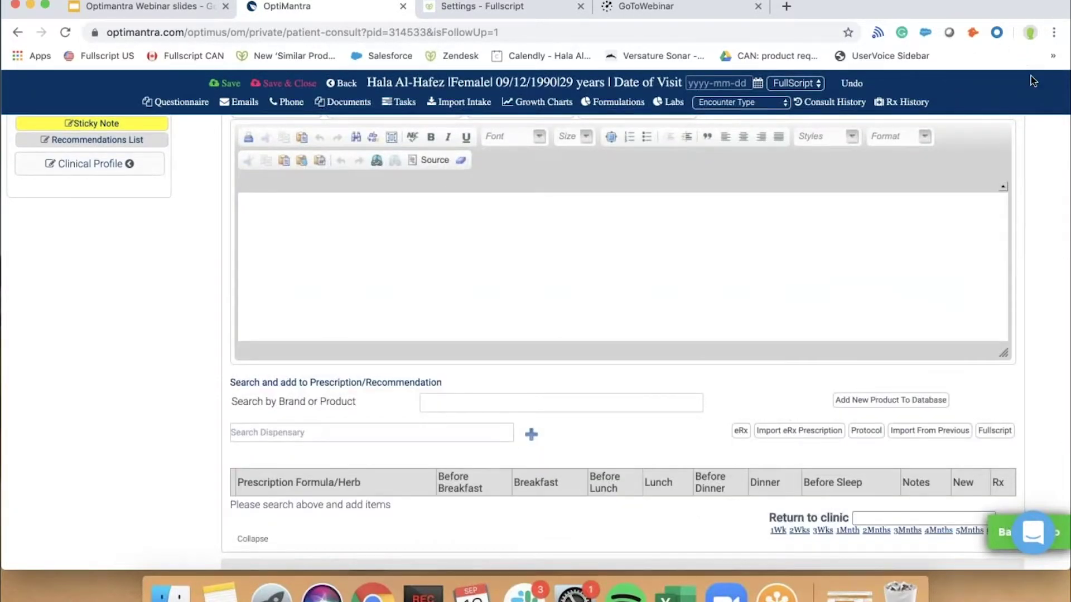
click(987, 430)
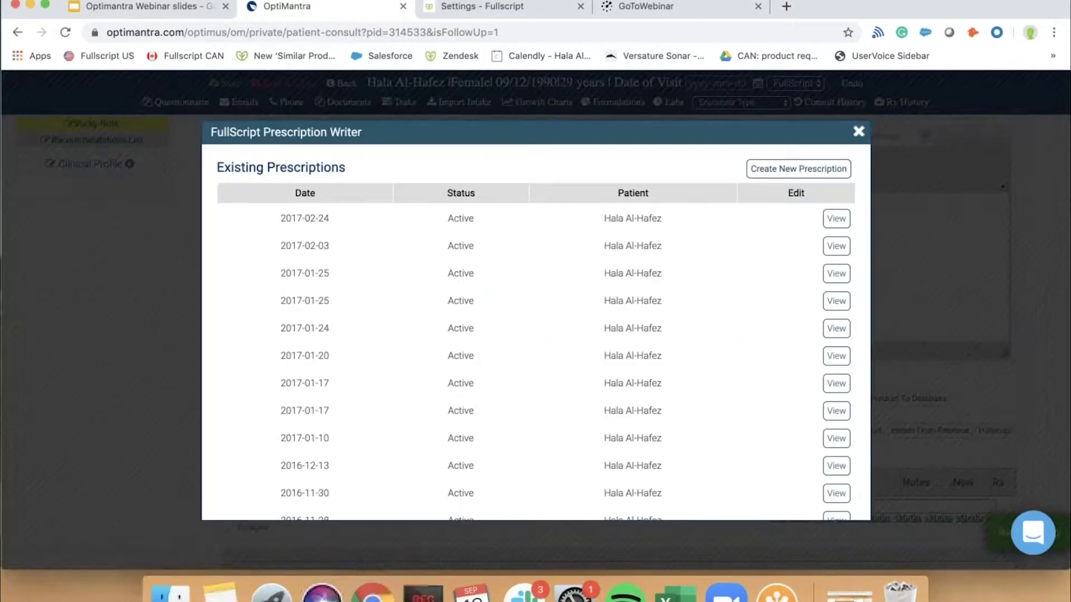
scroll(453, 334, down, 15)
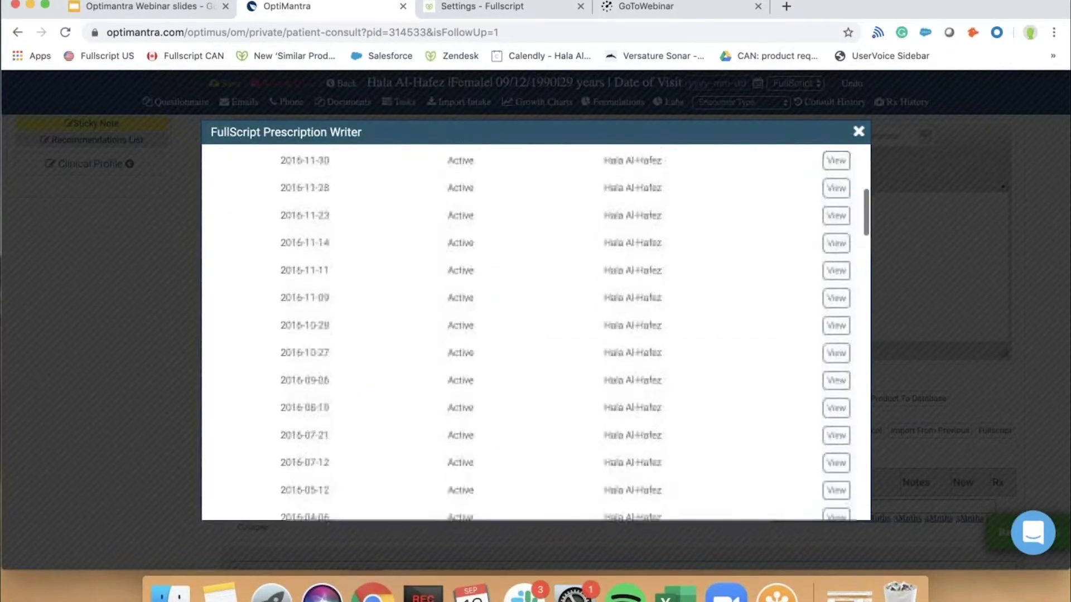
scroll(535, 331, down, 20)
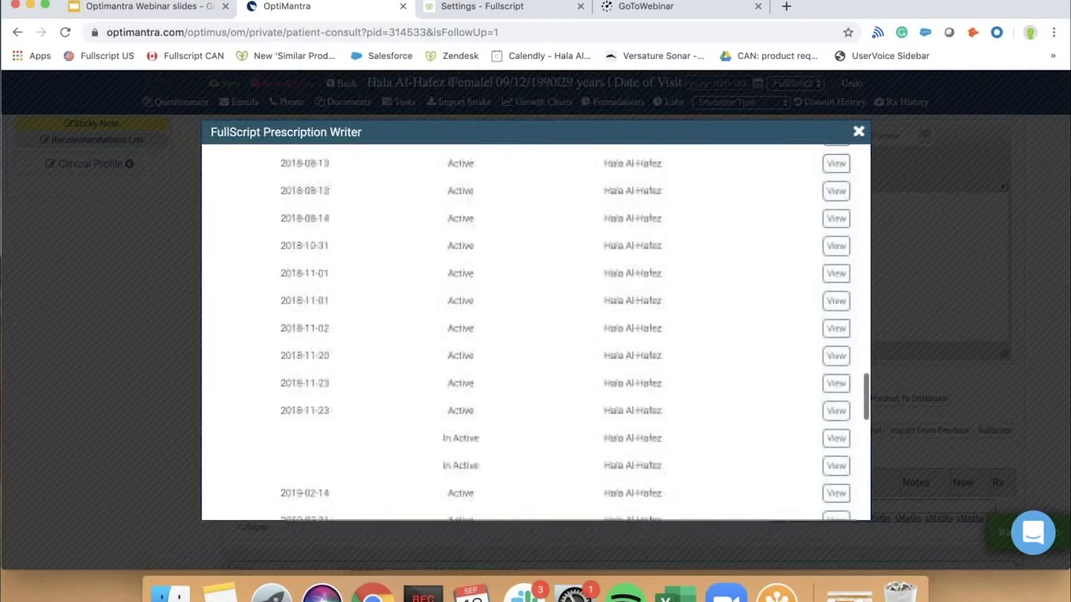
scroll(535, 332, down, 5)
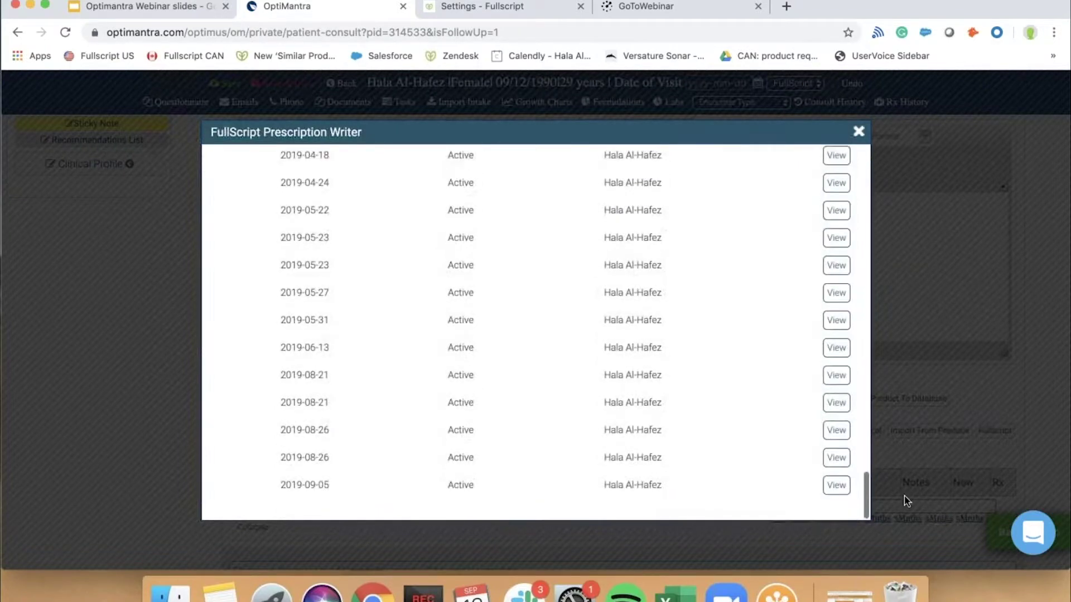
click(835, 485)
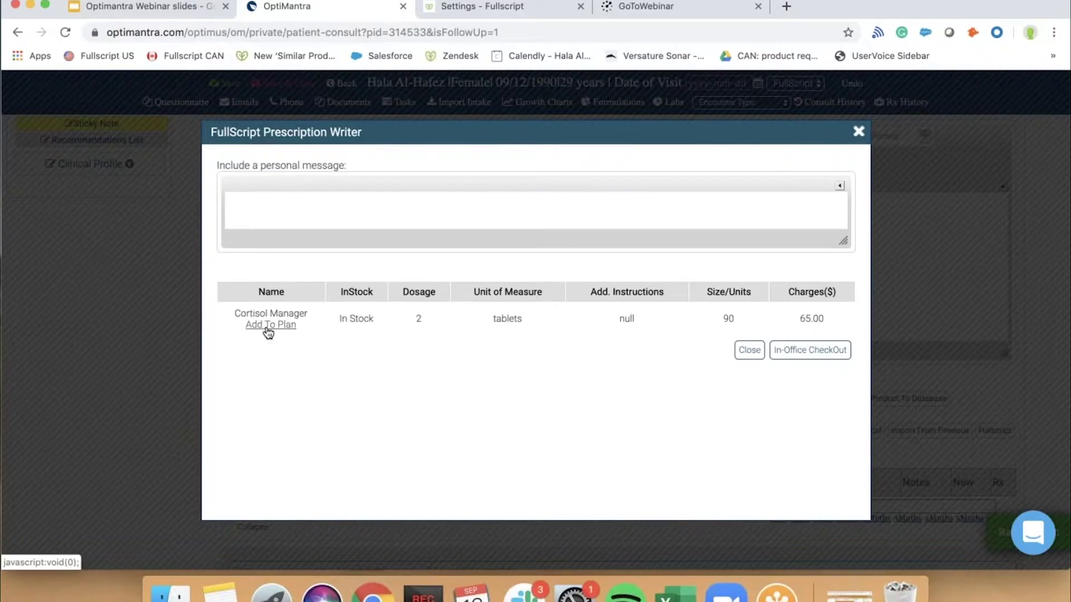
- Add Cortisol Manager from the prescription to the consult plan and close the prescription writer
click(268, 328)
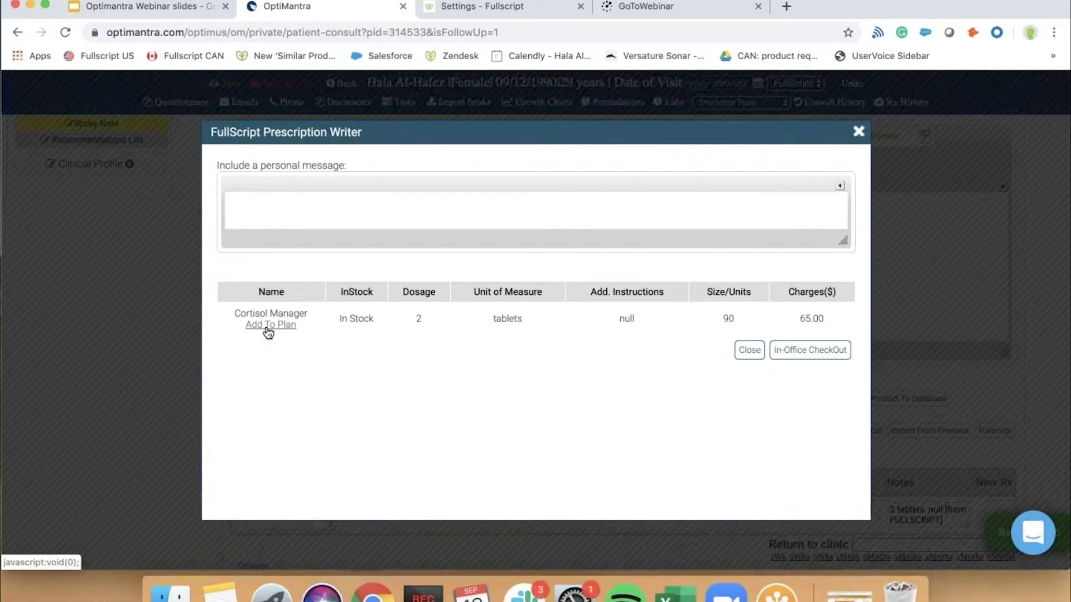
click(858, 132)
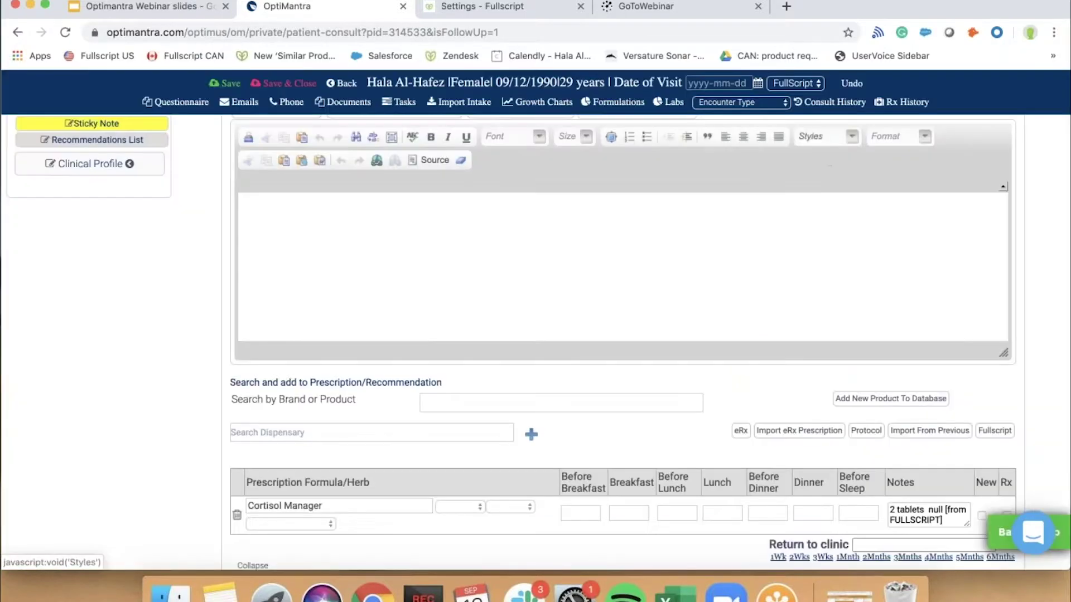
scroll(626, 373, down, 5)
scroll(623, 372, up, 3)
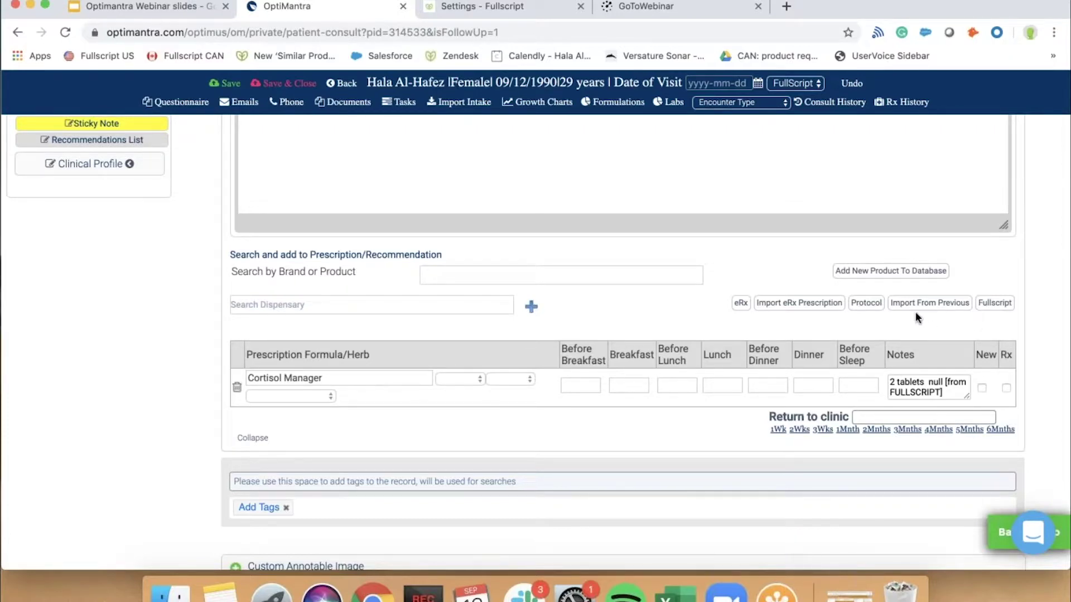
- Start a new Fullscript prescription from the consult plan and list the products in the Brain Health category
click(985, 305)
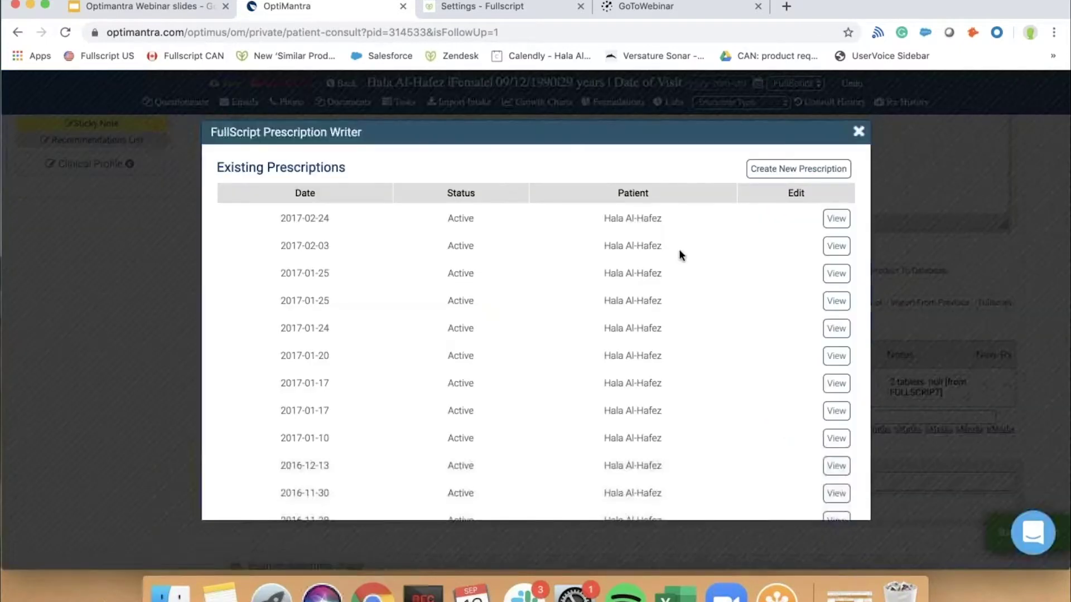
click(776, 176)
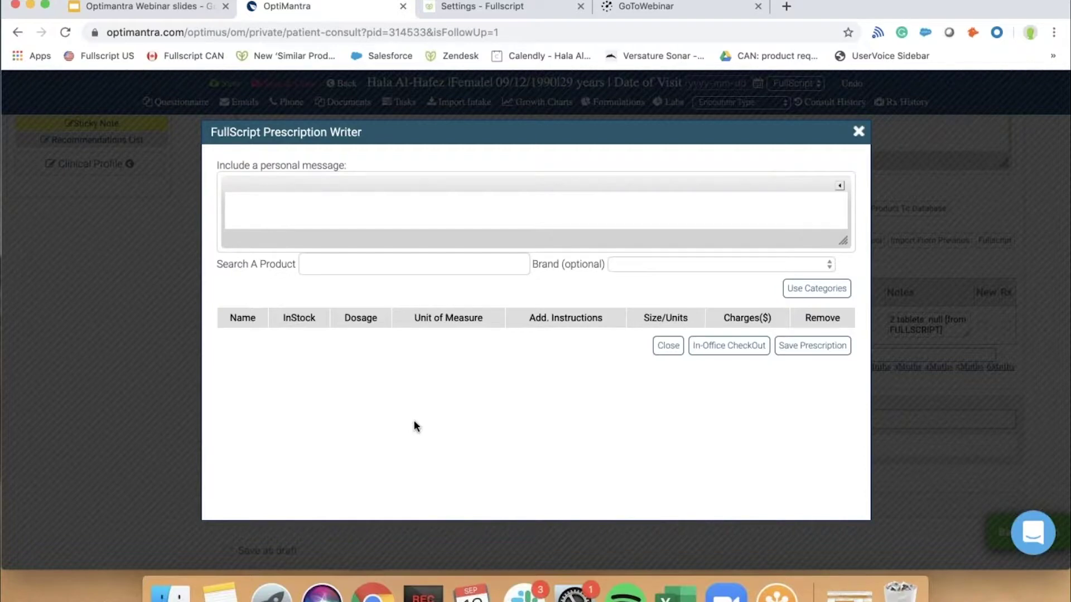
click(822, 294)
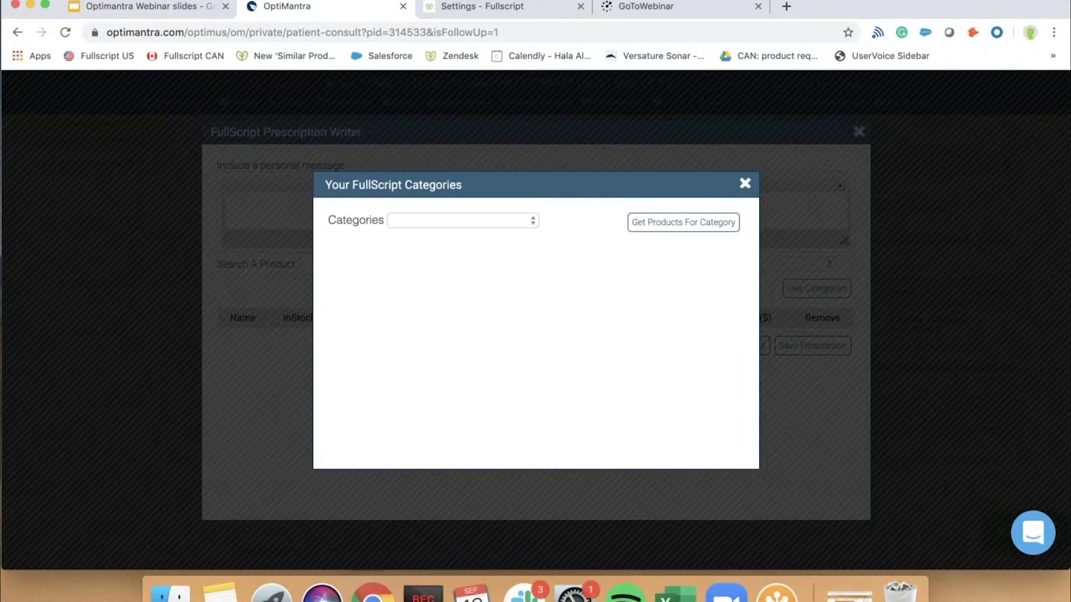
click(459, 220)
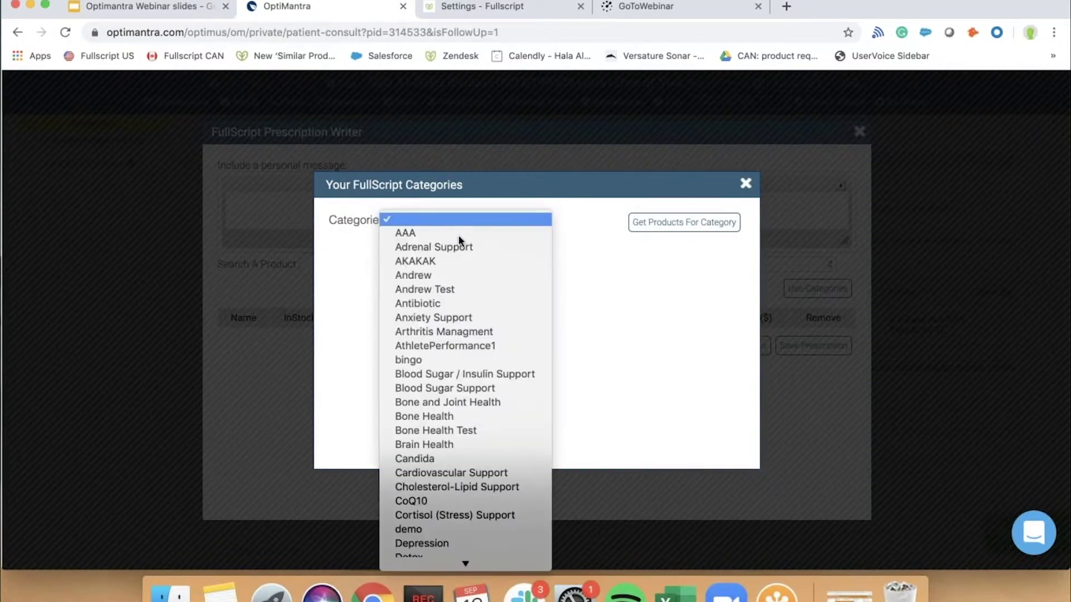
click(423, 444)
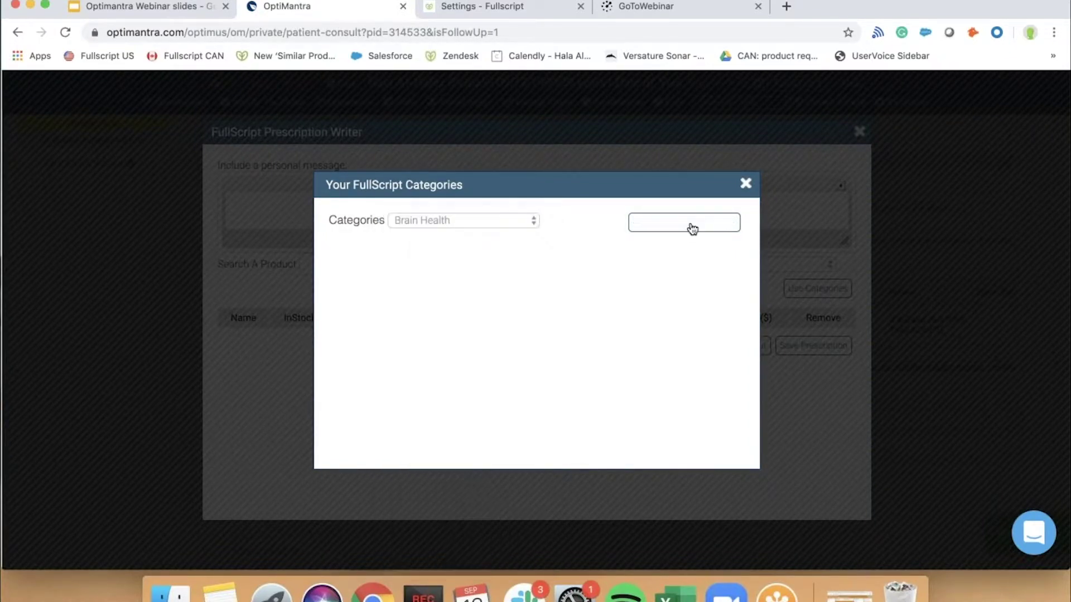
click(692, 228)
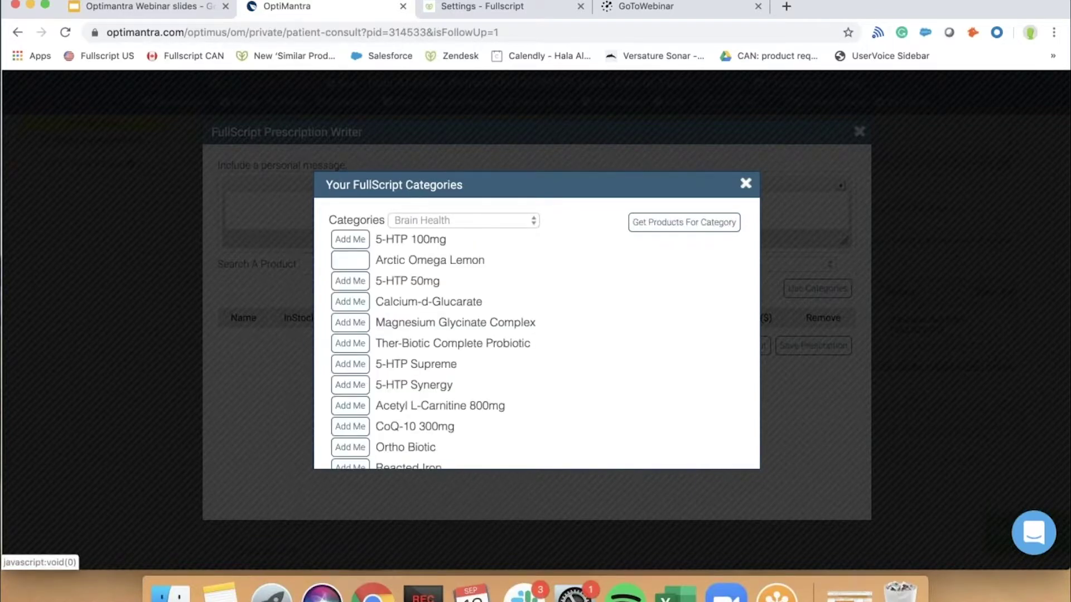
- Add Arctic Omega Lemon from the category's products to the prescription with a dosage of 1 gel once per day
click(350, 259)
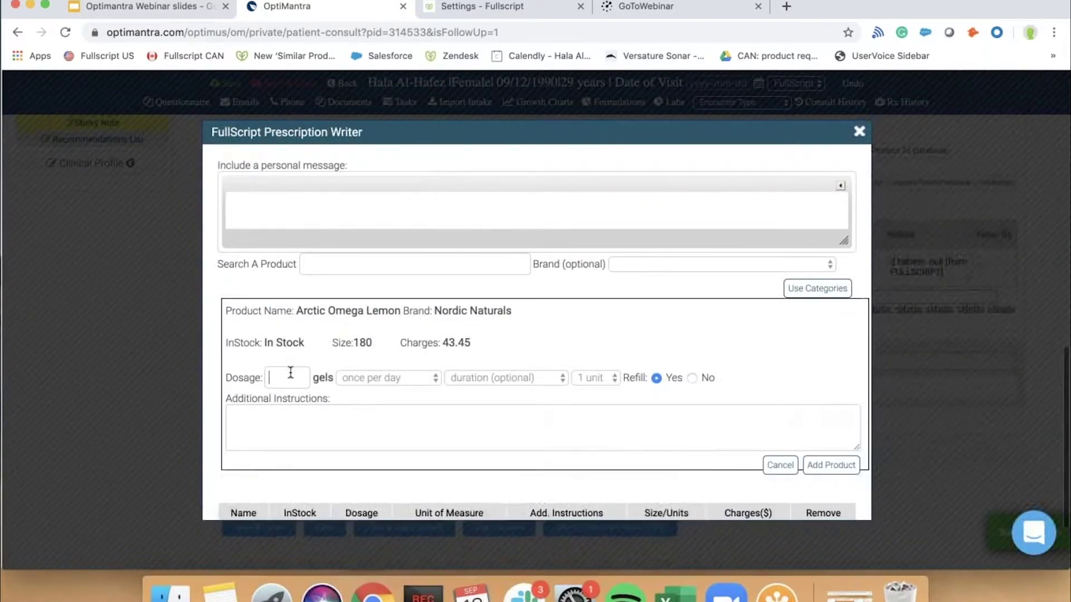
scroll(410, 377, down, 2)
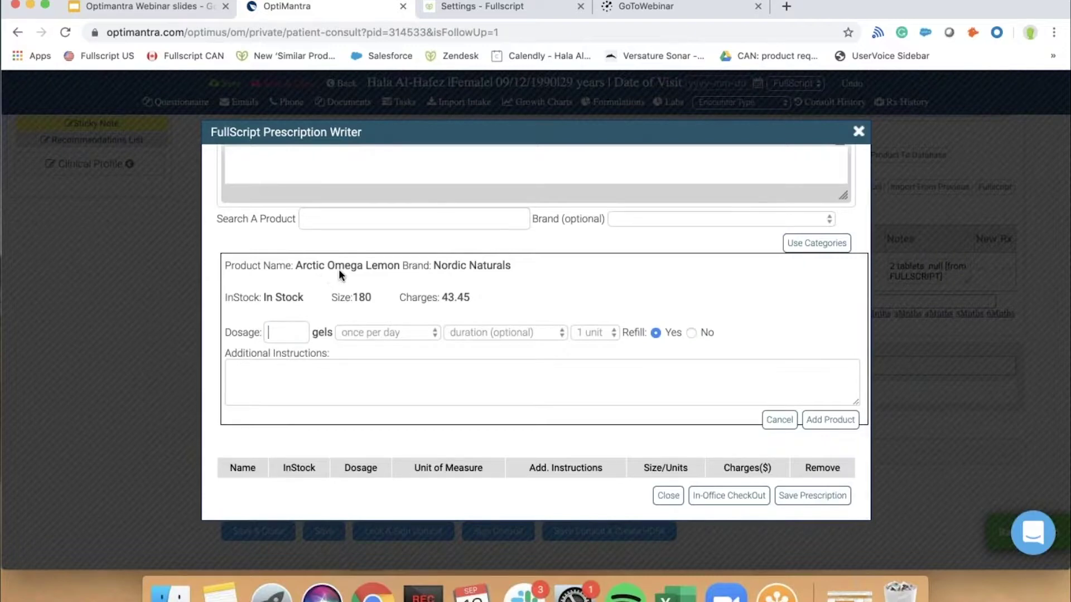
text(1)
click(842, 425)
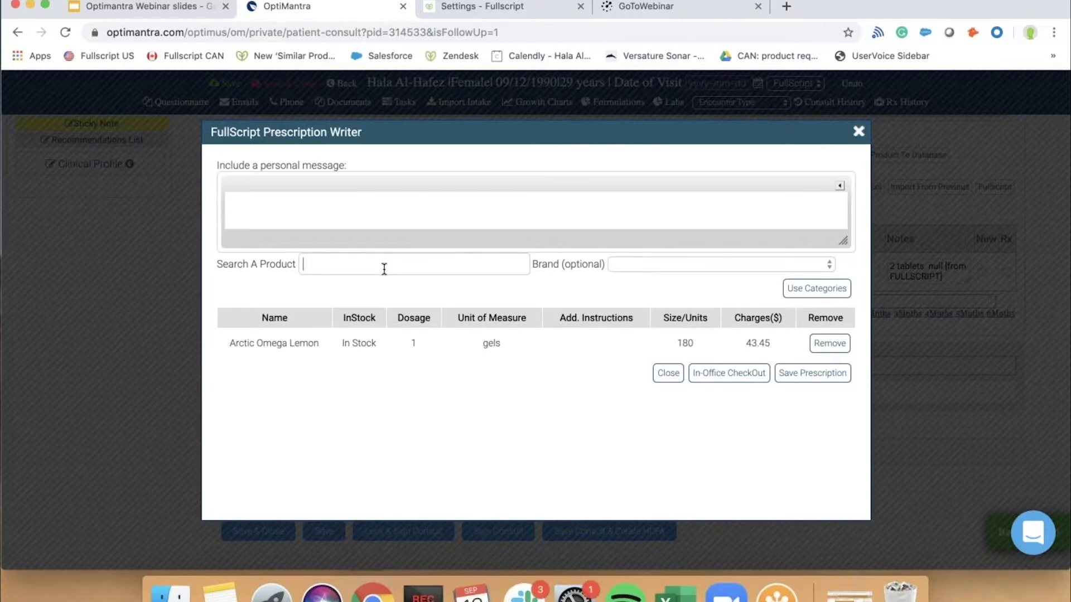
- Search products for "ortho" and add Ortho Biotic to the prescription with a dosage of 1 capsule once per day for 2 months
text(ortho)
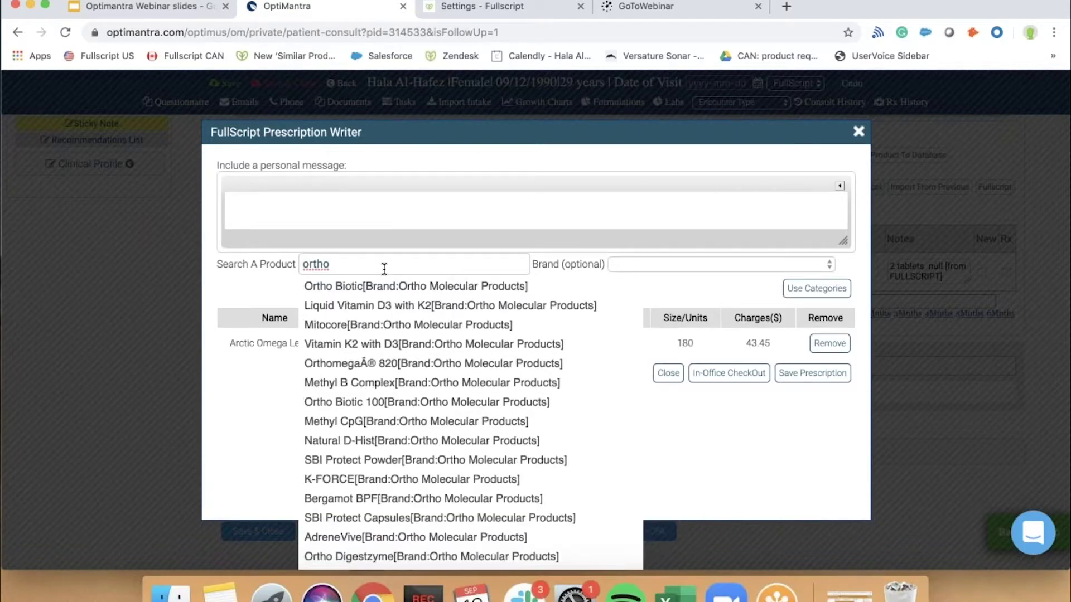
click(352, 291)
click(284, 379)
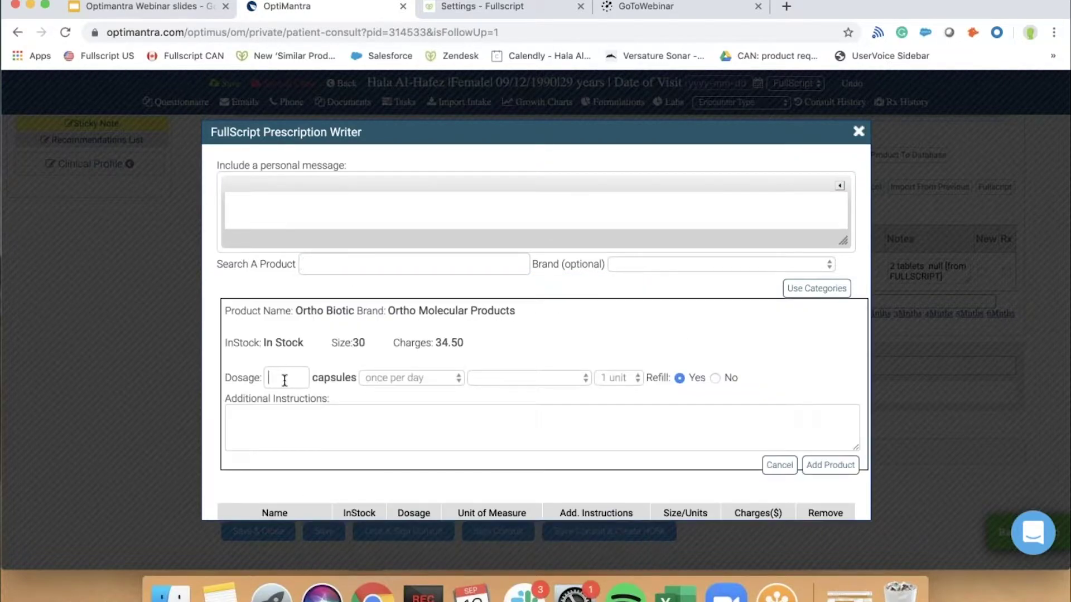
text(1)
click(503, 377)
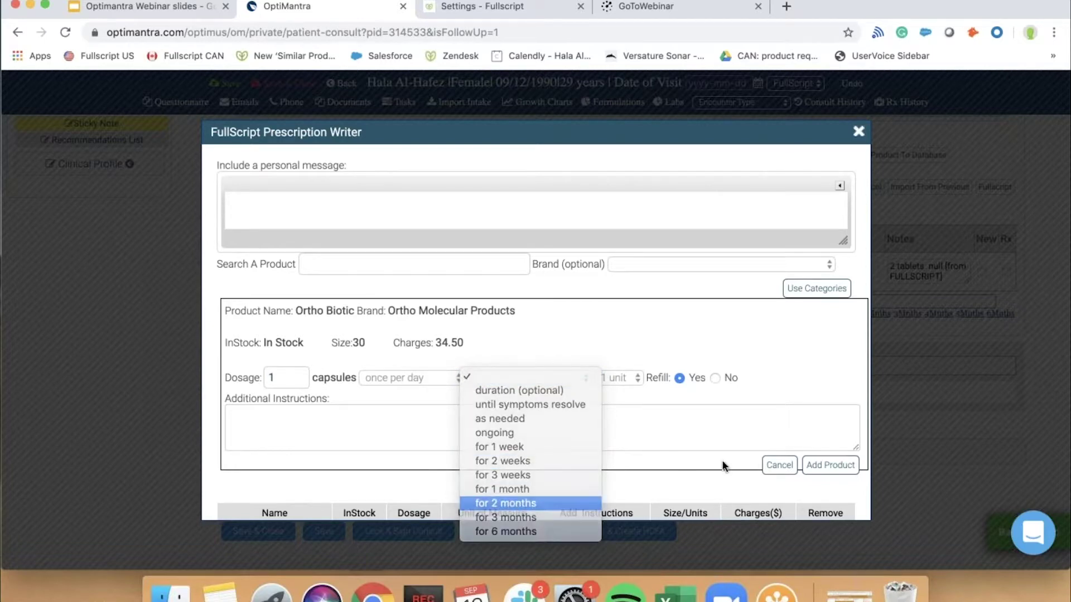
click(505, 503)
scroll(833, 444, down, 2)
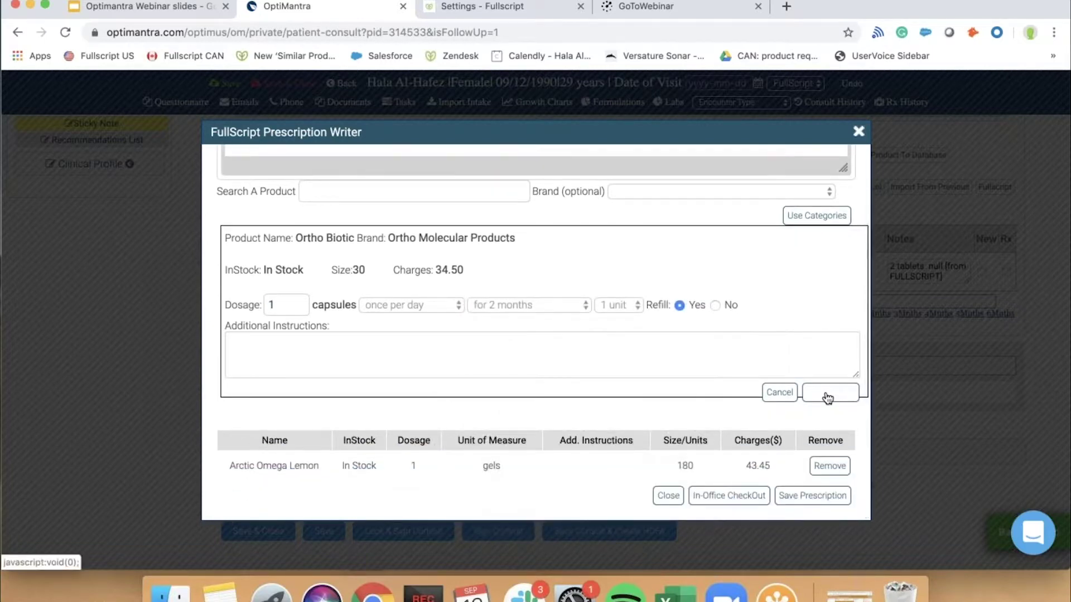
click(827, 393)
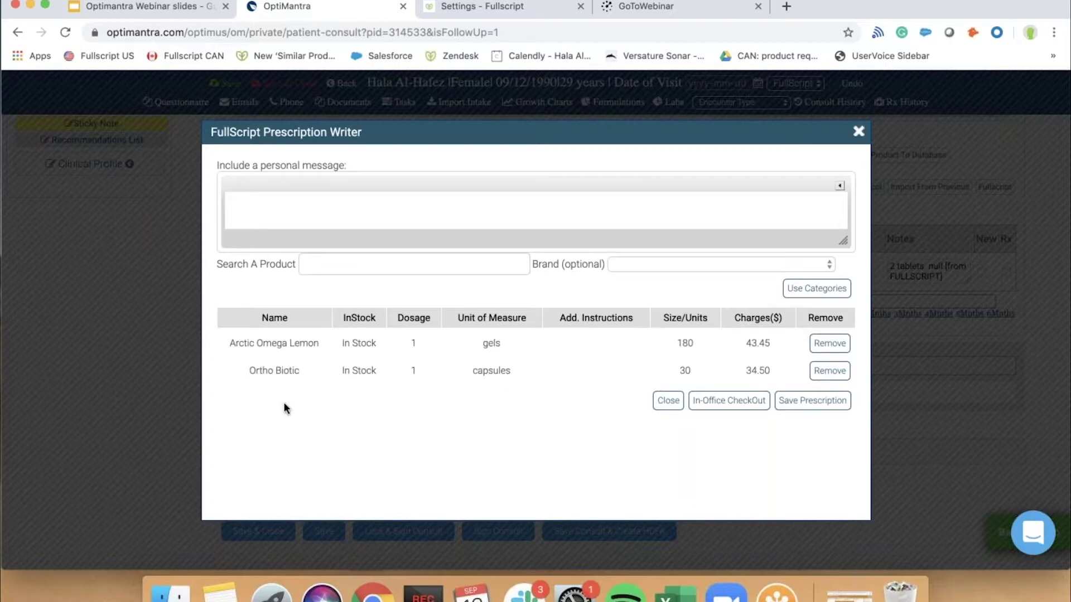
- Save the prescription and view the one dated 2019-09-13 in the existing prescriptions
click(809, 406)
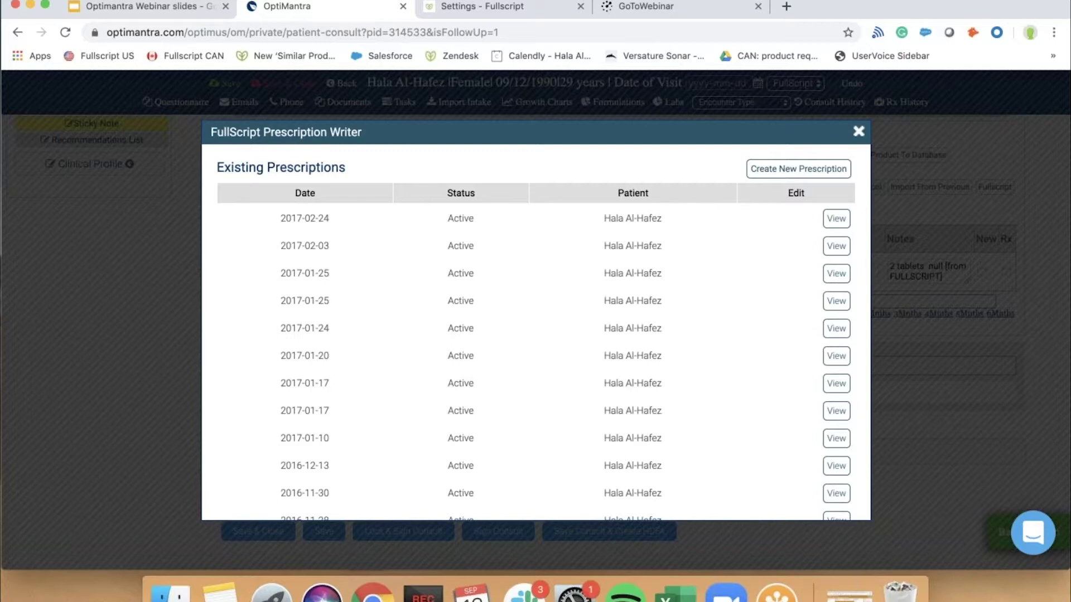
scroll(402, 333, down, 15)
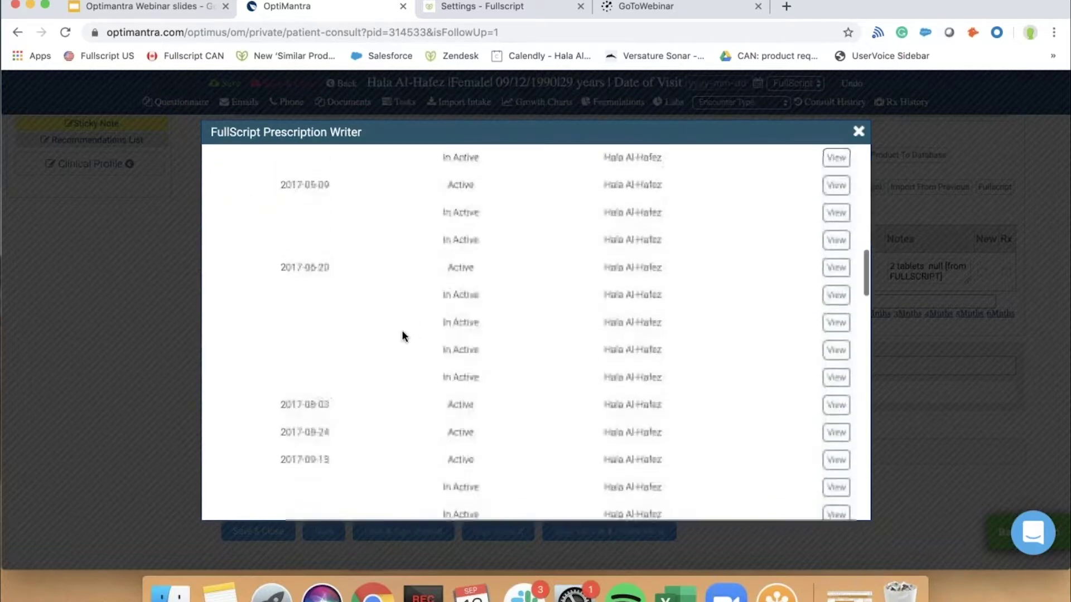
scroll(403, 335, down, 8)
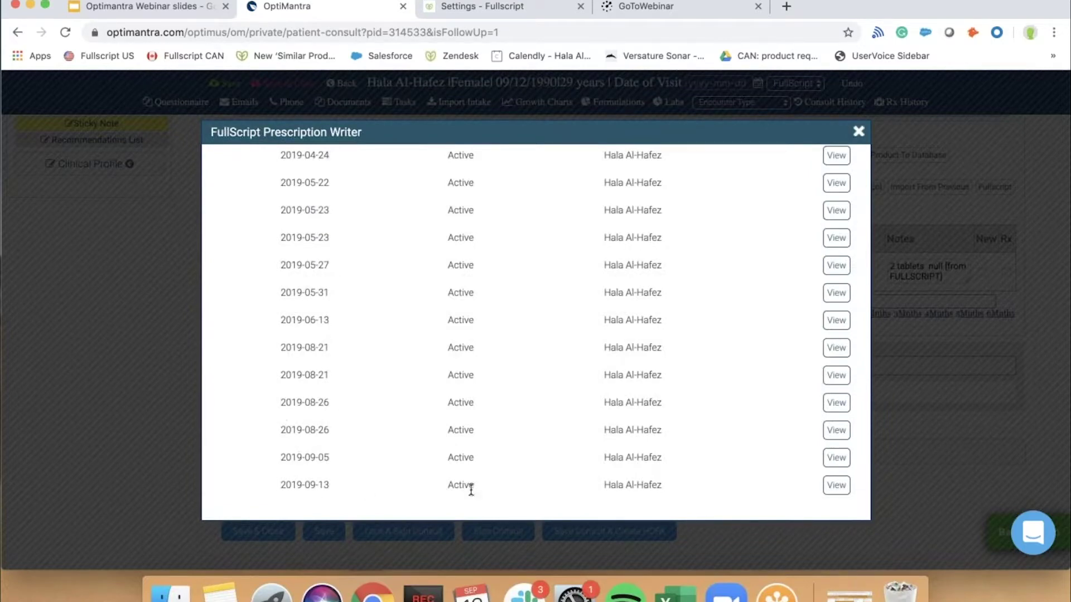
click(837, 485)
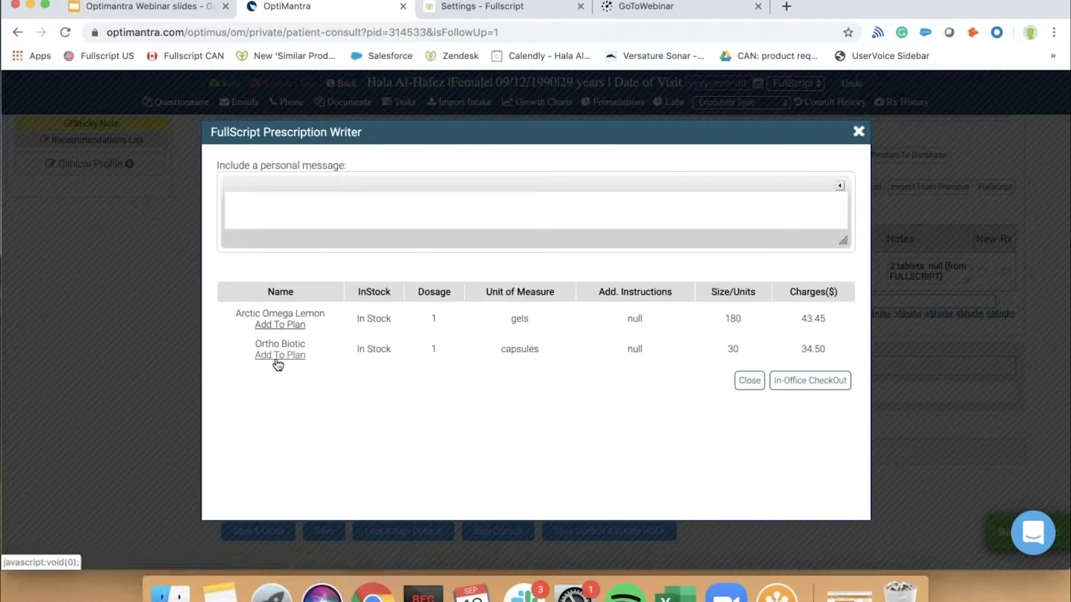
- Add Ortho Biotic and Arctic Omega Lemon from the prescription to the consult plan and close the prescription writer
click(280, 355)
click(279, 326)
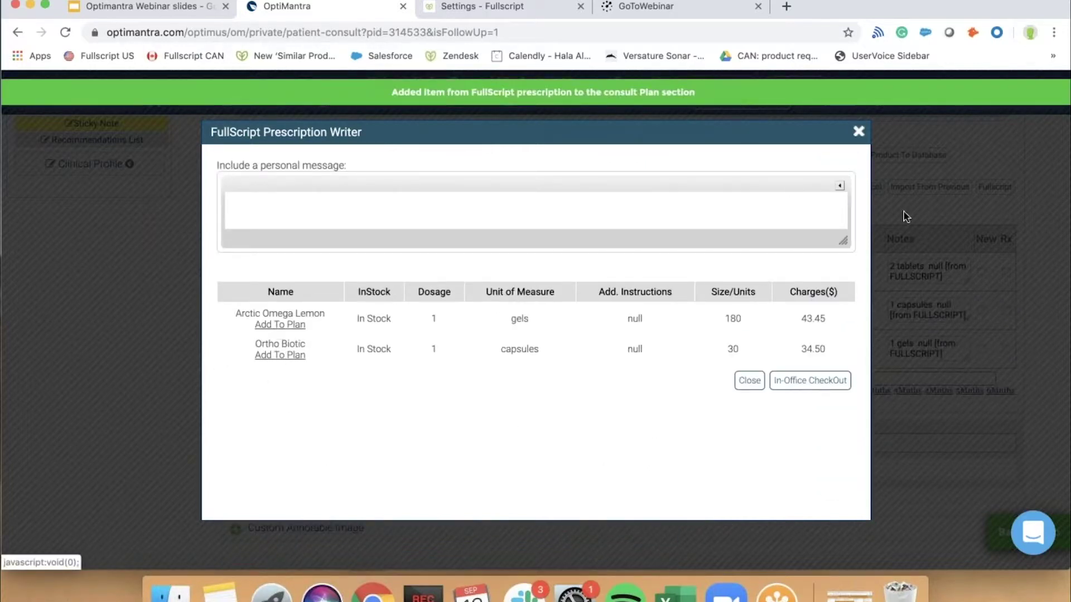
click(858, 132)
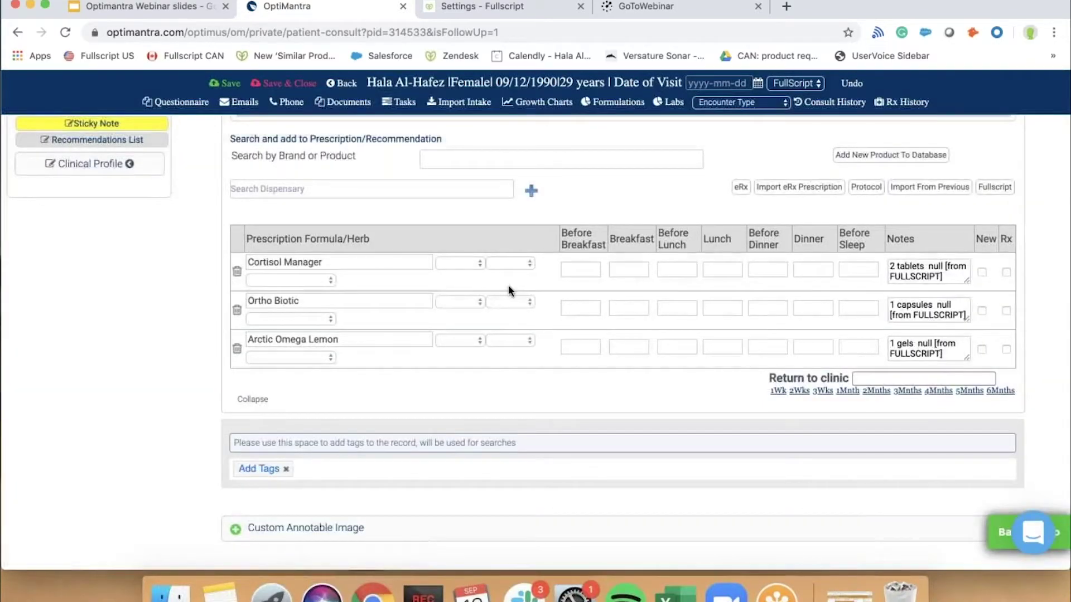
scroll(508, 284, down, 2)
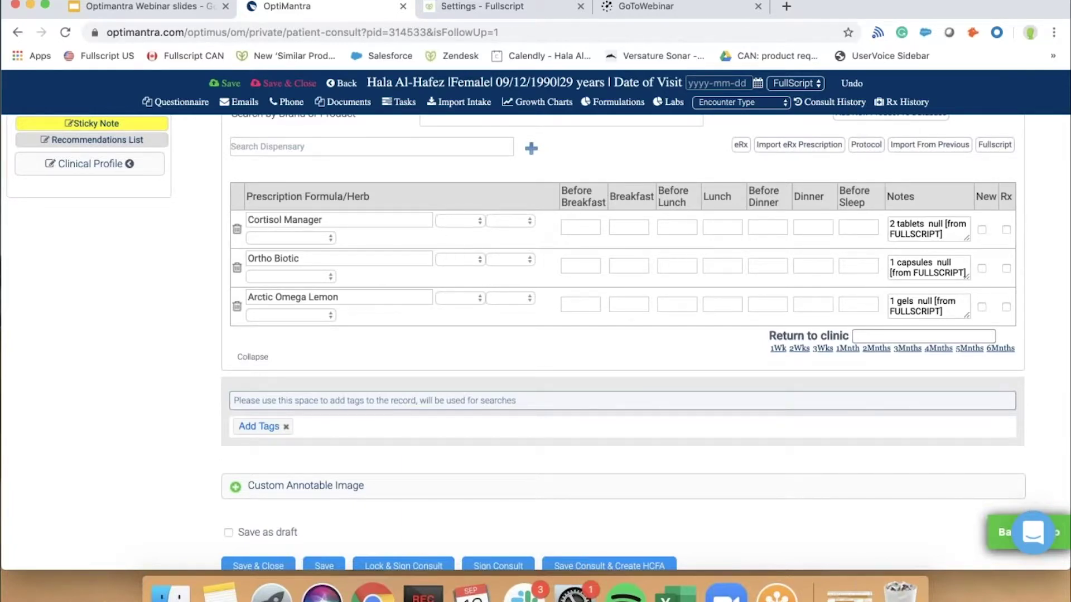
- Switch to the Optimantra Webinar slides in Google Slides and present from slide 6, the five key features of the integration
click(121, 10)
scroll(106, 502, down, 2)
click(98, 500)
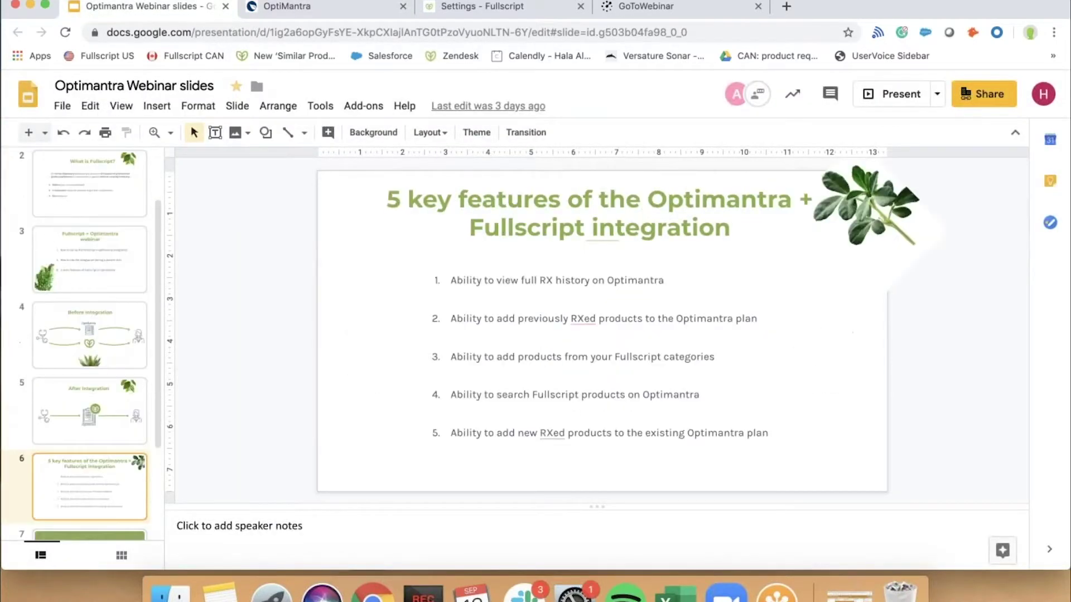
click(892, 94)
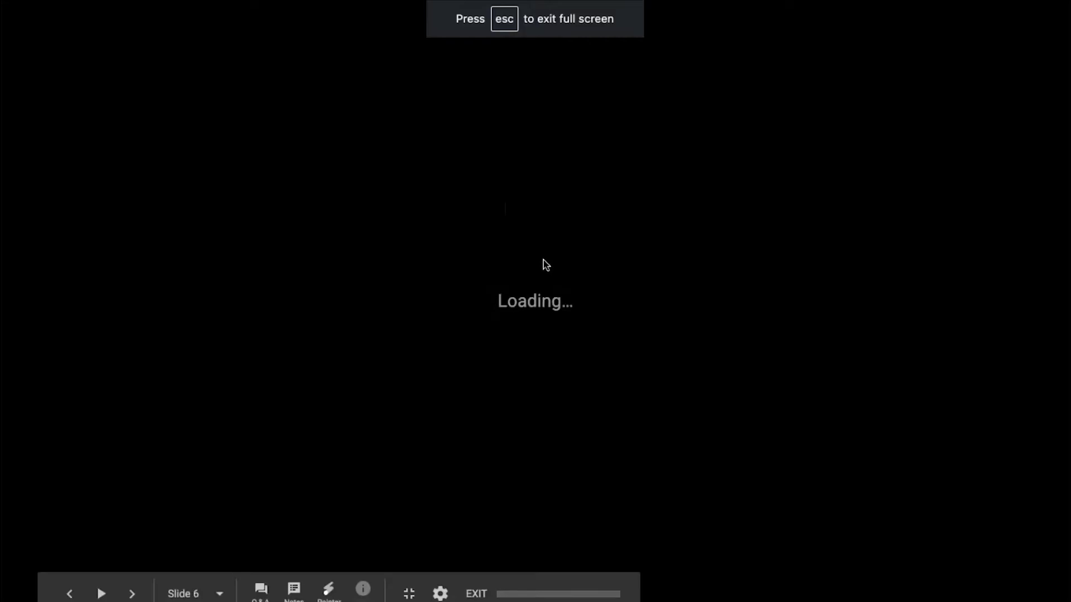